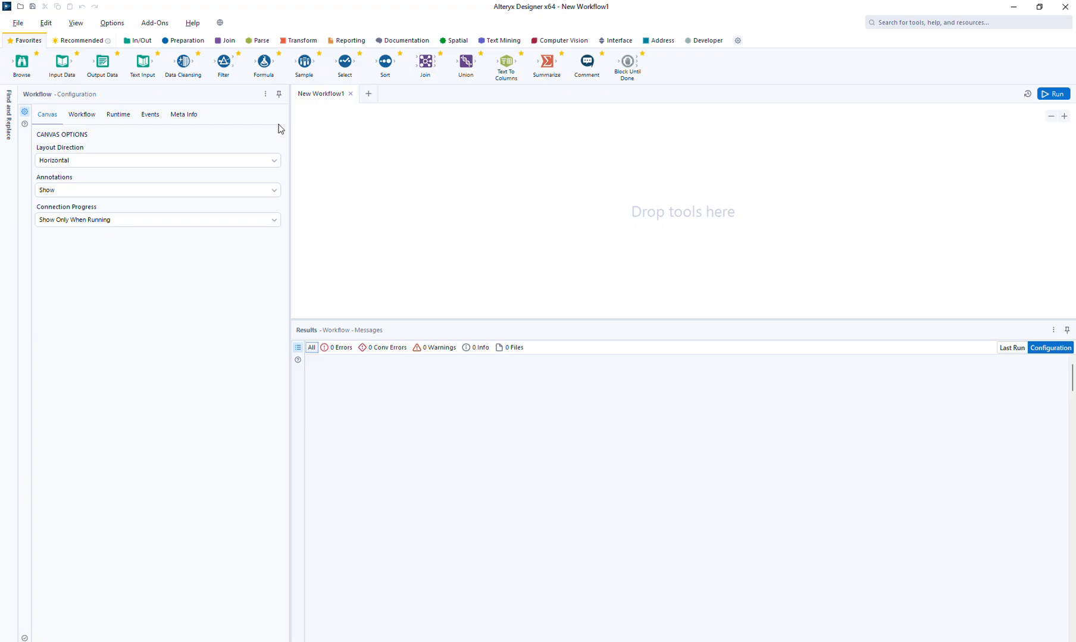
# Add an Input Data tool to the canvas and connect it to Sheet1 of the recent file input-data-for-stage1-validation.xlsx
pyautogui.moveTo(152, 75); pyautogui.dragTo(139, 47)
pyautogui.click(137, 43)
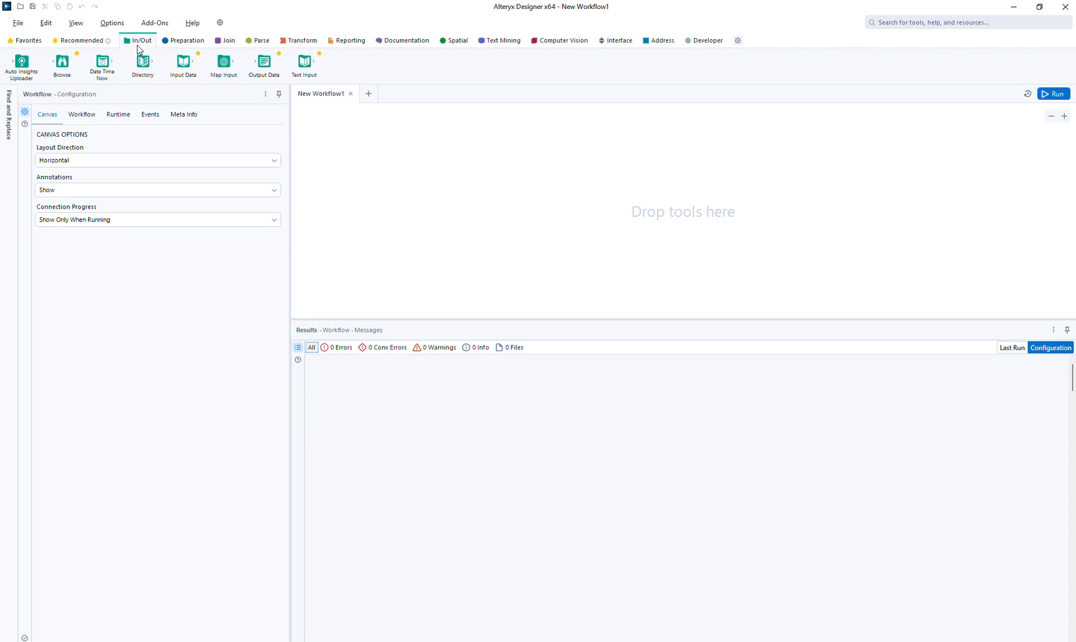
pyautogui.moveTo(184, 62); pyautogui.dragTo(367, 162)
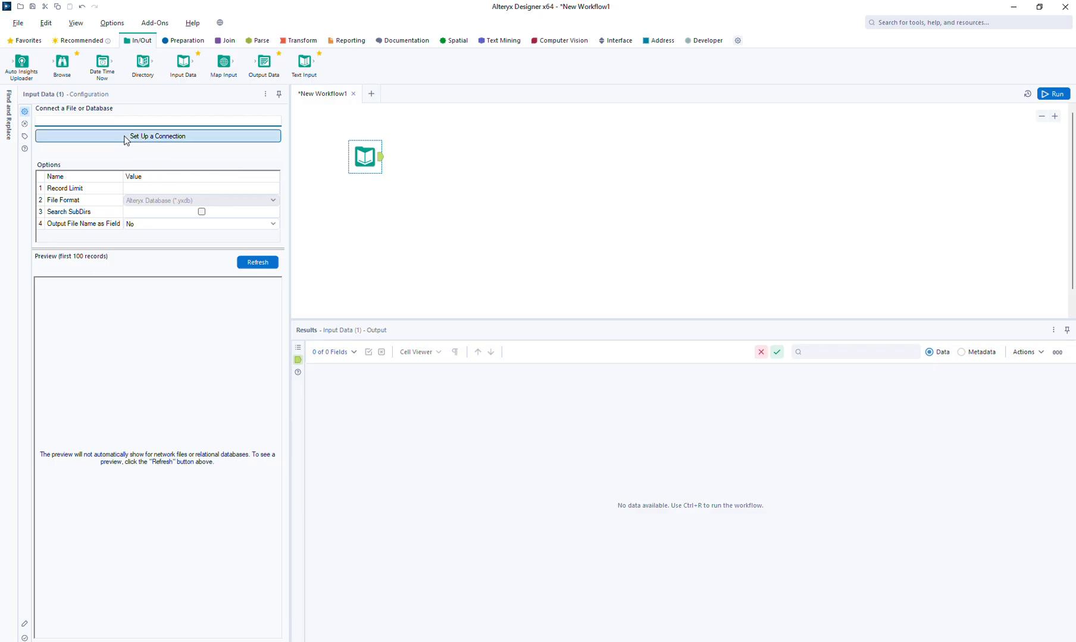
pyautogui.click(126, 138)
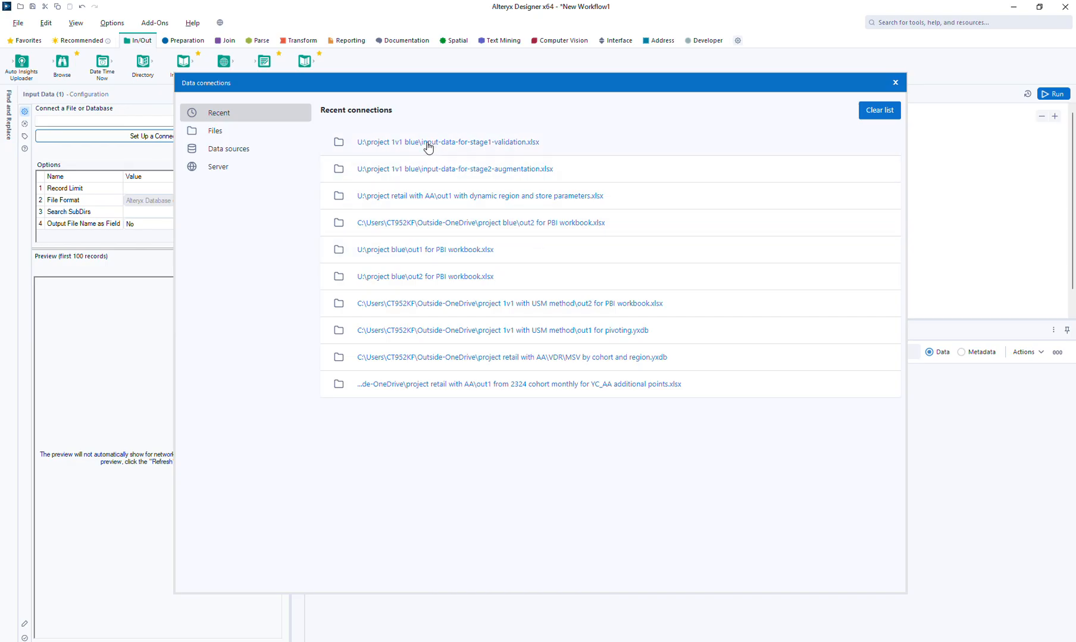
pyautogui.click(427, 143)
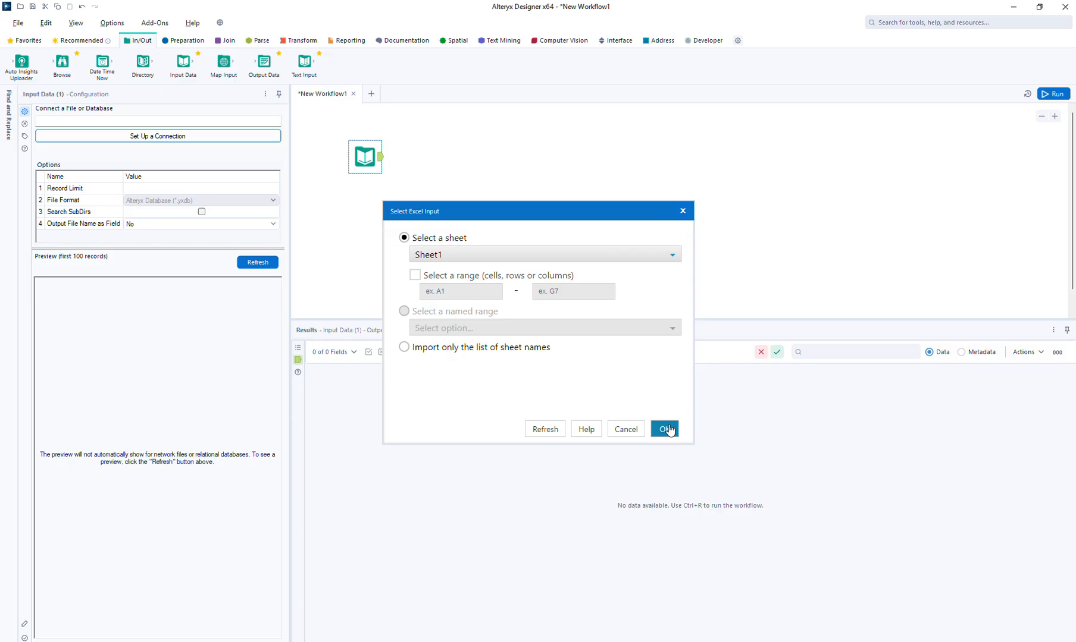
pyautogui.click(665, 429)
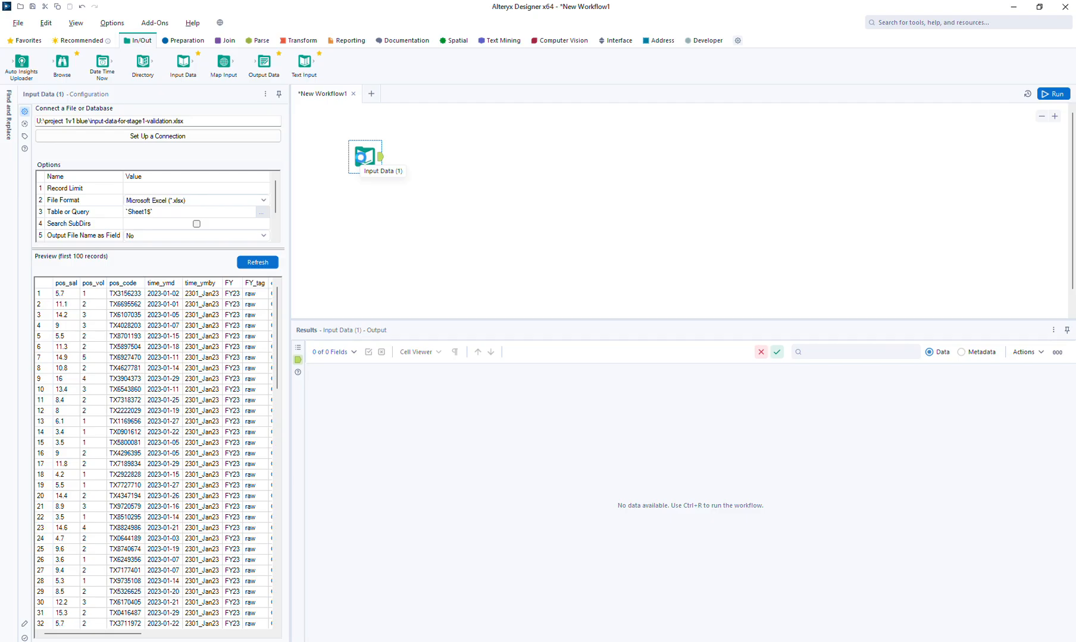
# Add a Browse tool after the input, spaced farther from it, and run the workflow to view its records
pyautogui.rightClick(362, 158)
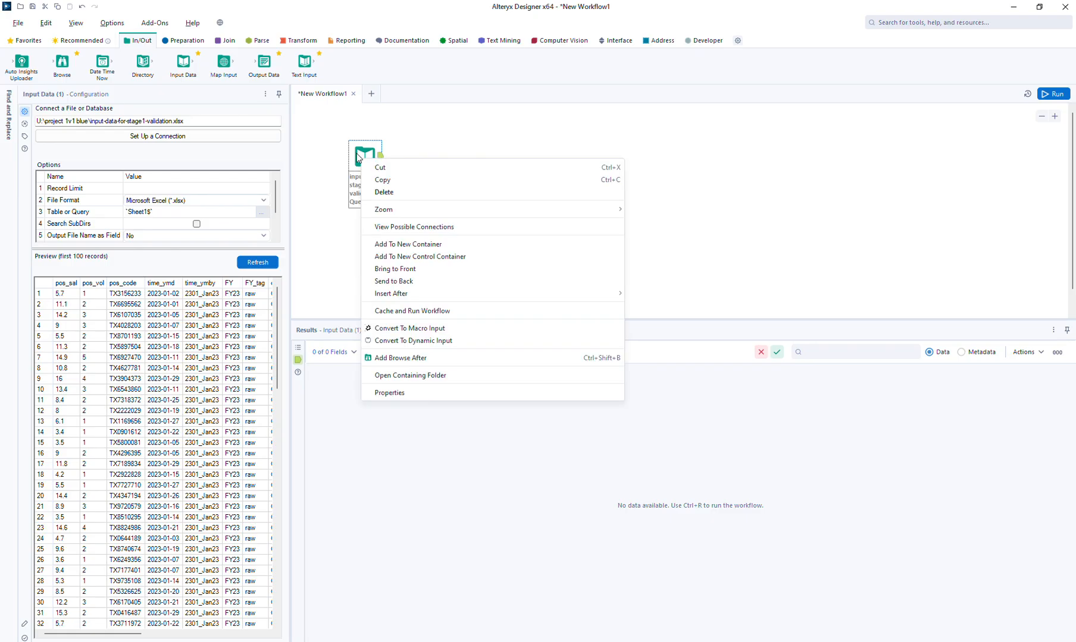
pyautogui.click(418, 359)
pyautogui.moveTo(428, 149); pyautogui.dragTo(482, 150)
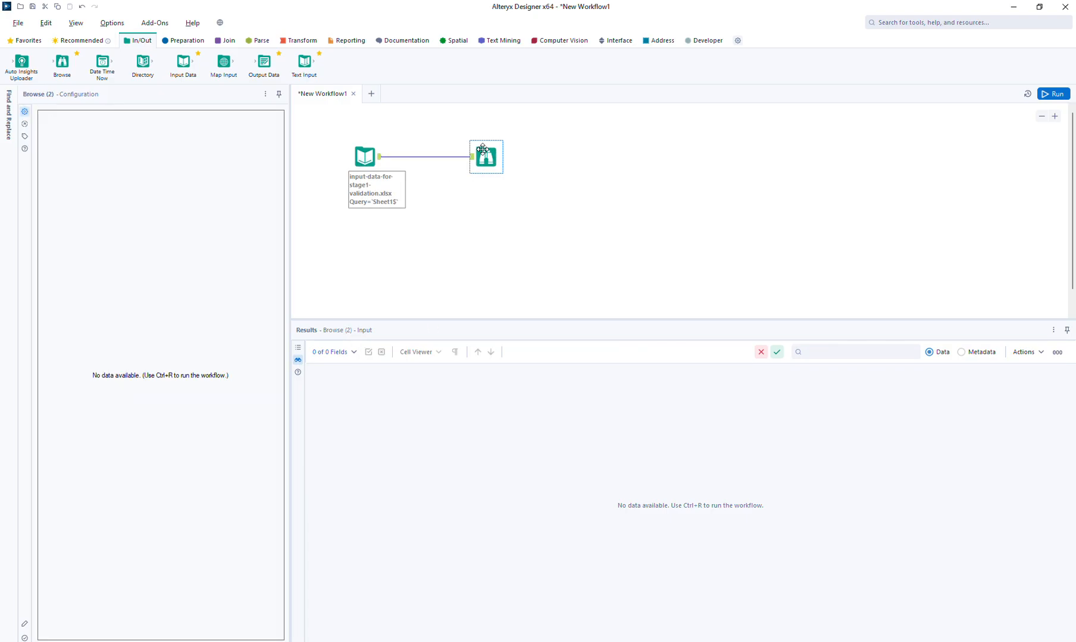
pyautogui.click(1060, 97)
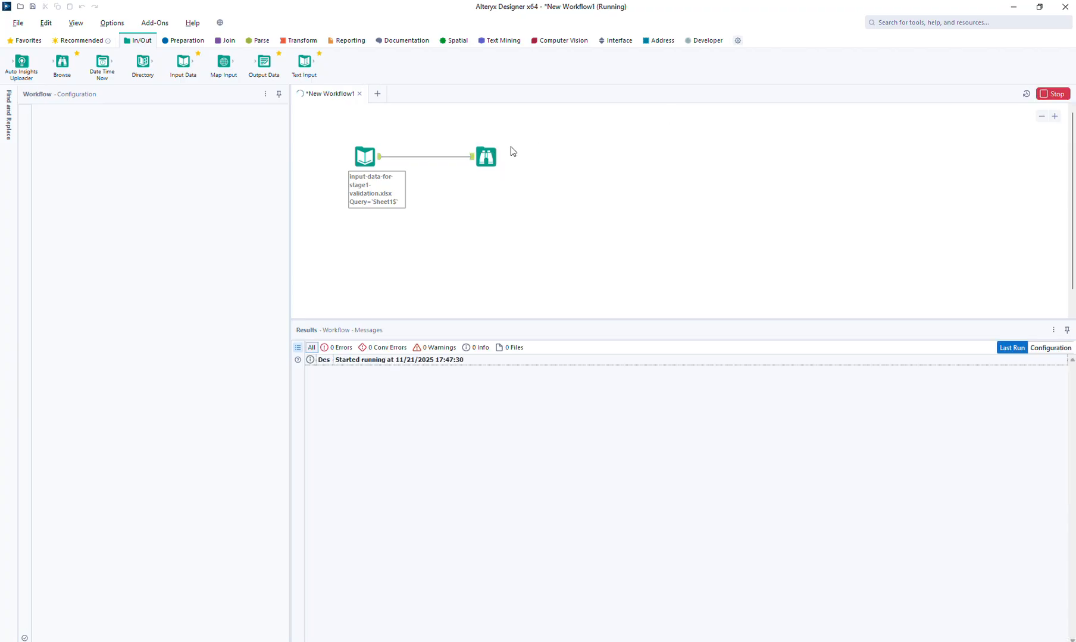
pyautogui.click(490, 163)
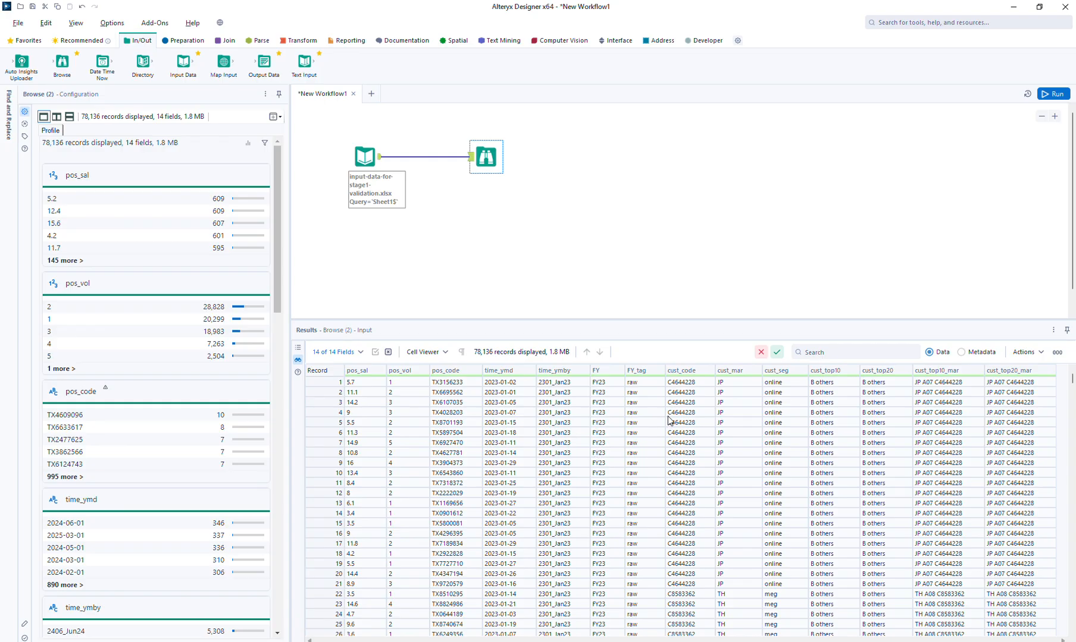
pyautogui.click(621, 371)
pyautogui.moveTo(644, 399)
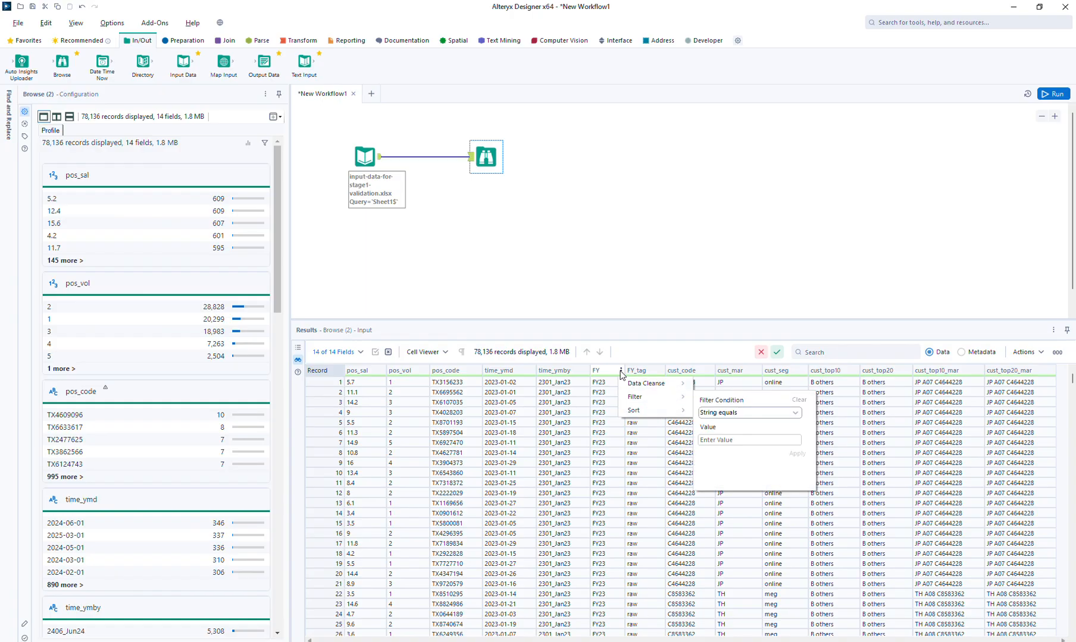
pyautogui.click(609, 267)
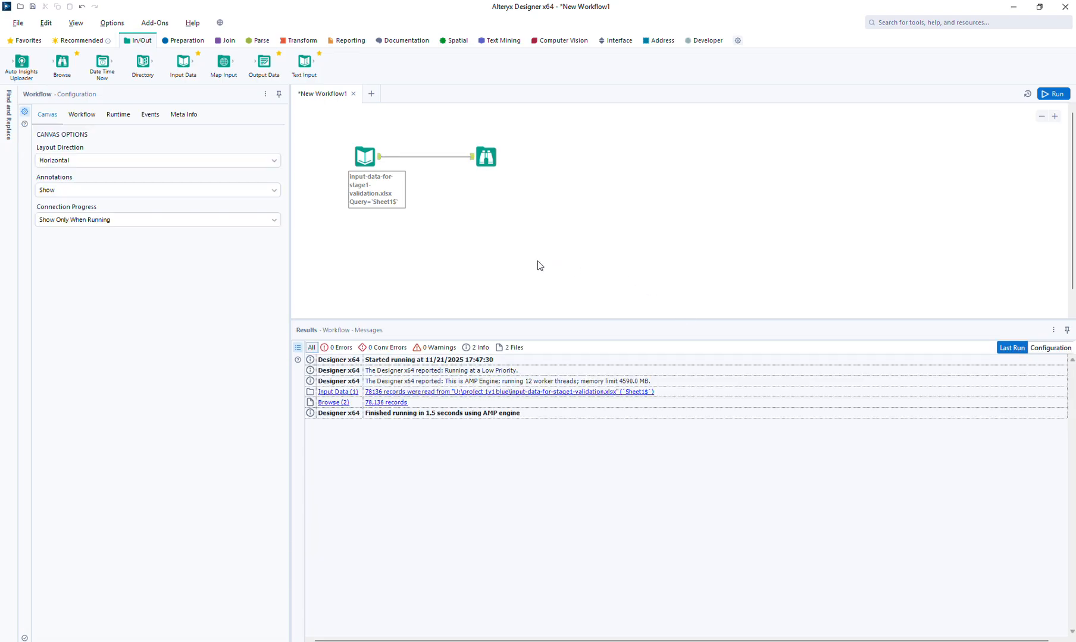
# Connect a Summarize tool below the Browse to the input, group by FY and FY_tag, and run the workflow
pyautogui.click(300, 41)
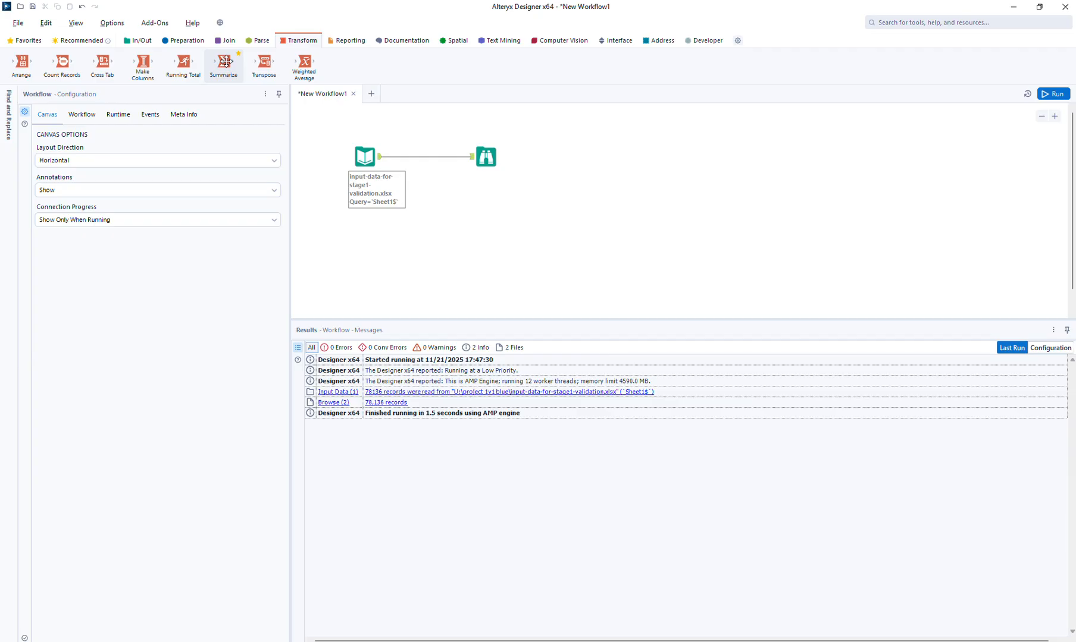
pyautogui.moveTo(225, 62); pyautogui.dragTo(473, 224)
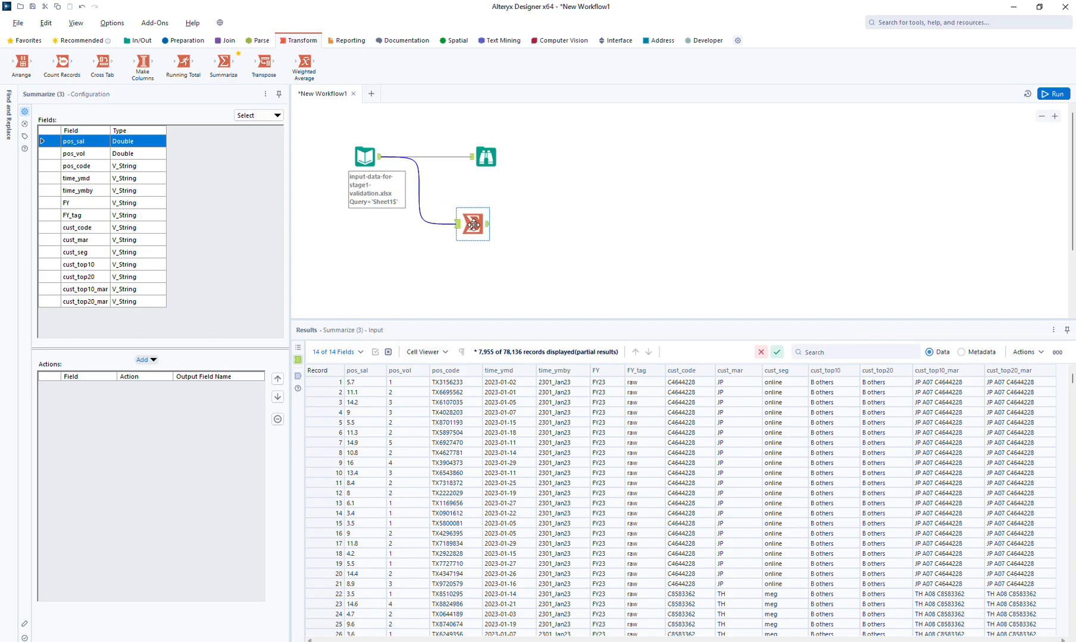
pyautogui.click(94, 203)
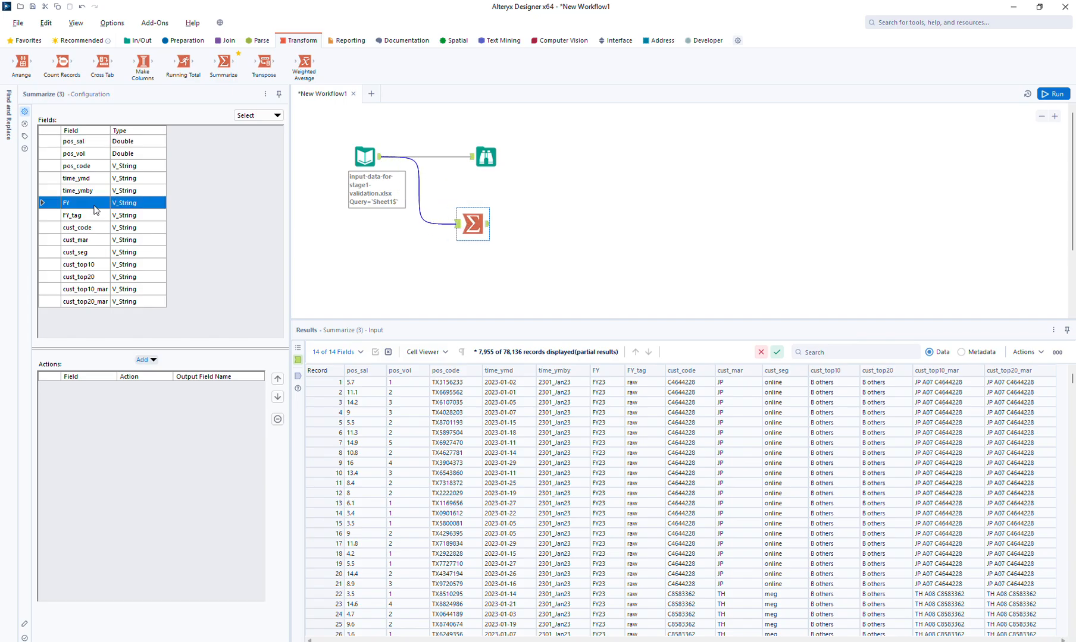
pyautogui.keyDown('shift'); pyautogui.click(93, 216); pyautogui.keyUp('shift')
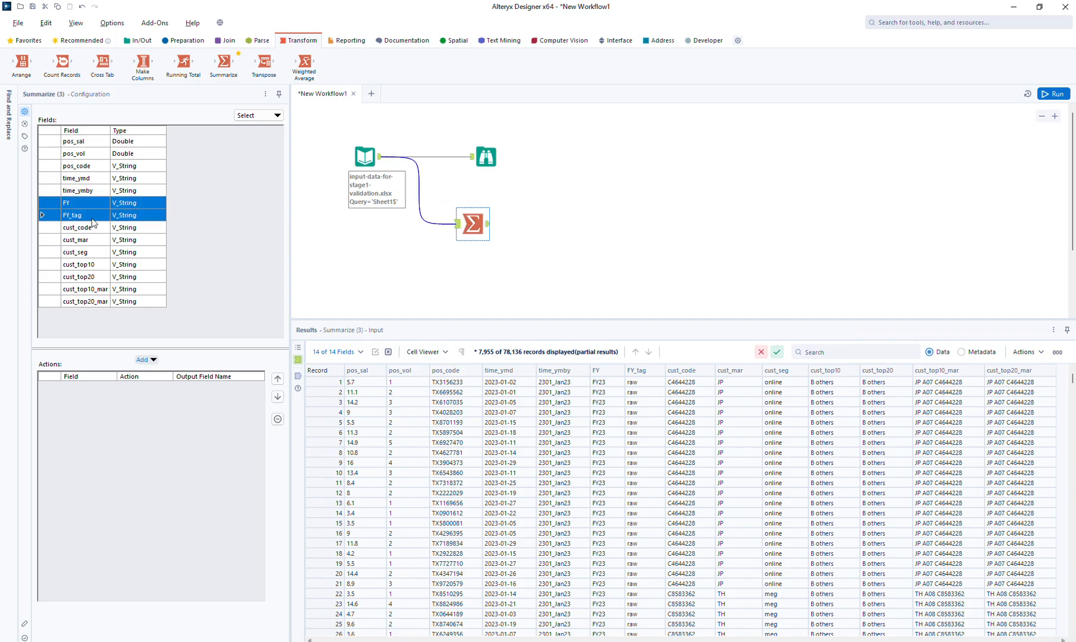
pyautogui.click(149, 360)
pyautogui.click(161, 373)
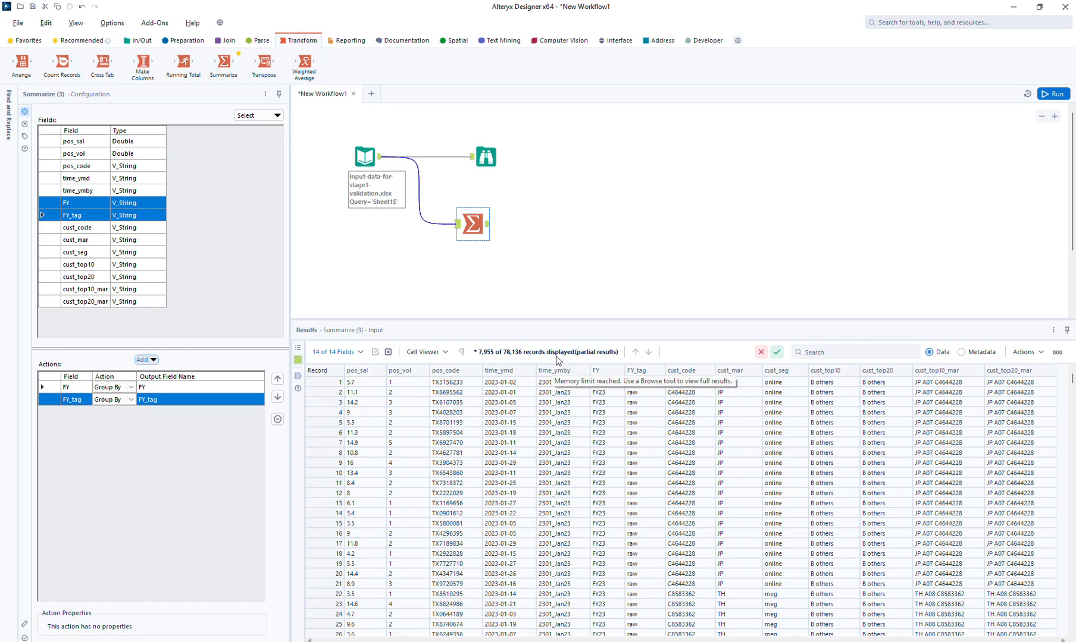
pyautogui.click(1056, 93)
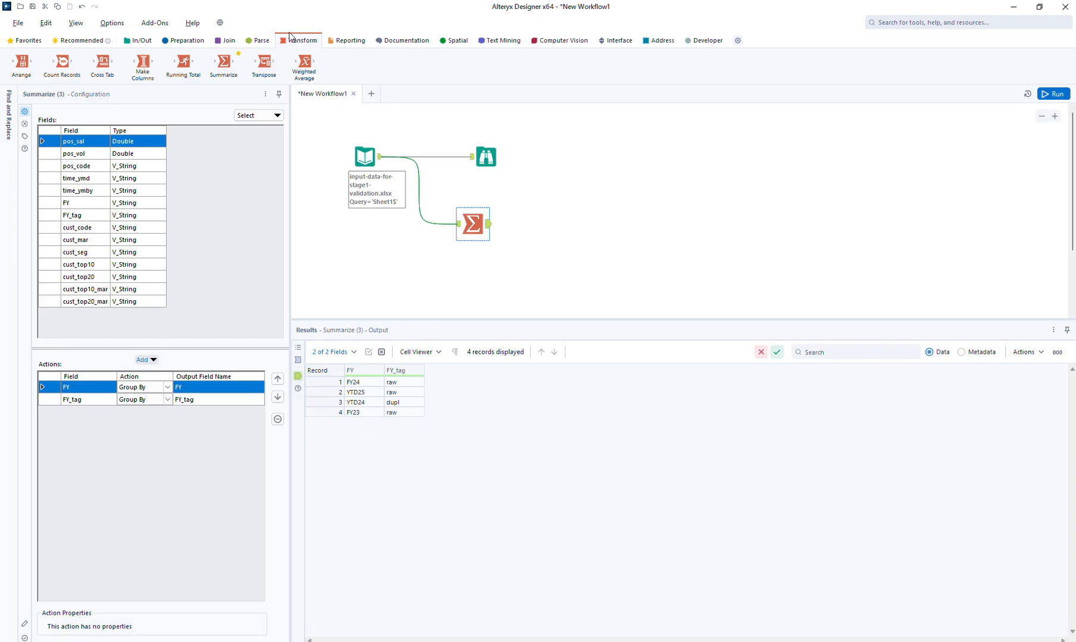
# Add a Sort tool after the Summarize tool and sort by FY in ascending order
pyautogui.click(185, 42)
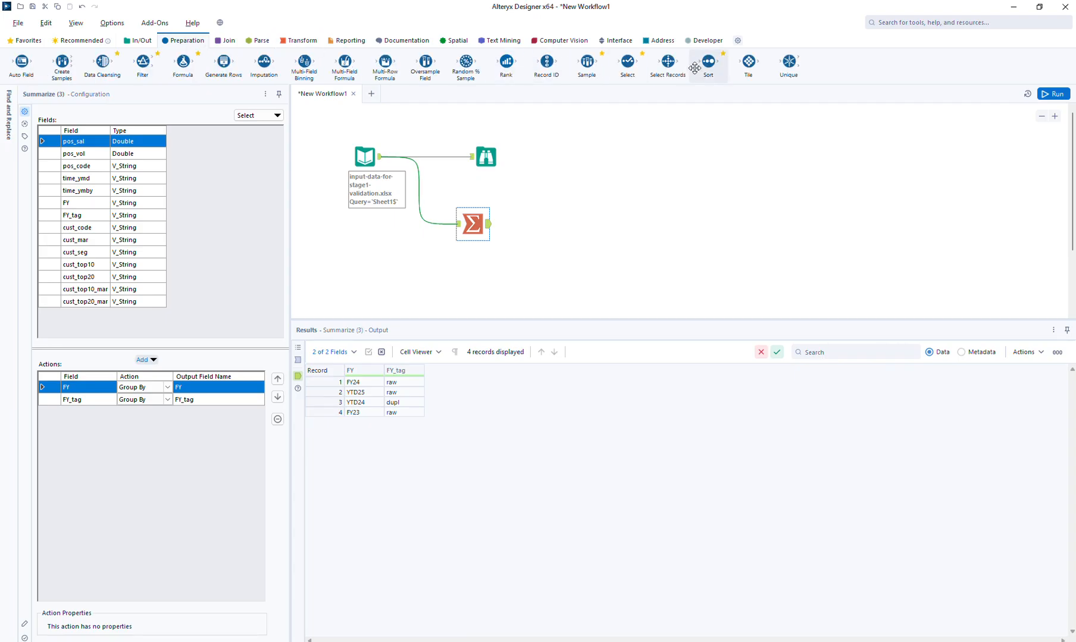
pyautogui.moveTo(708, 62); pyautogui.dragTo(540, 225)
pyautogui.click(100, 177)
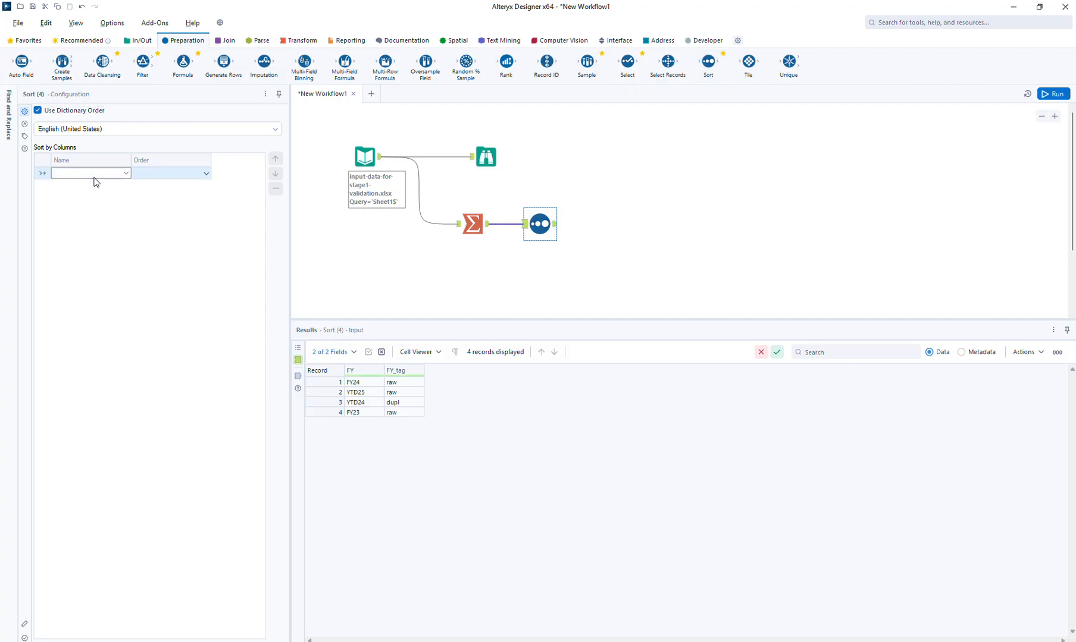
pyautogui.click(87, 186)
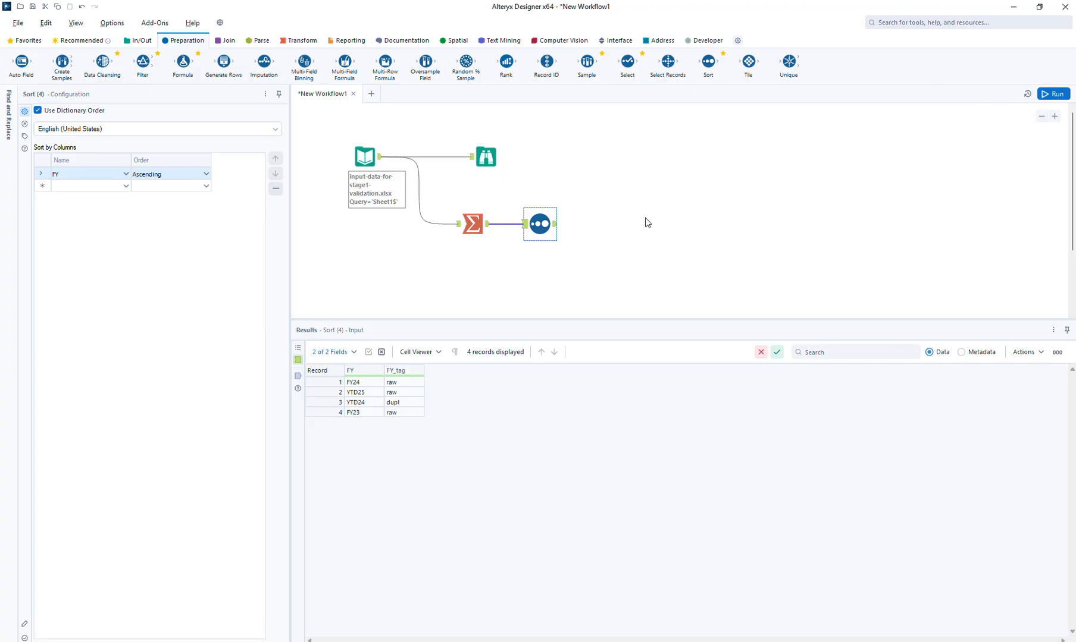
# Add a Browse tool after the Sort tool and run the workflow to view the sorted FY and FY_tag groups
pyautogui.rightClick(541, 225)
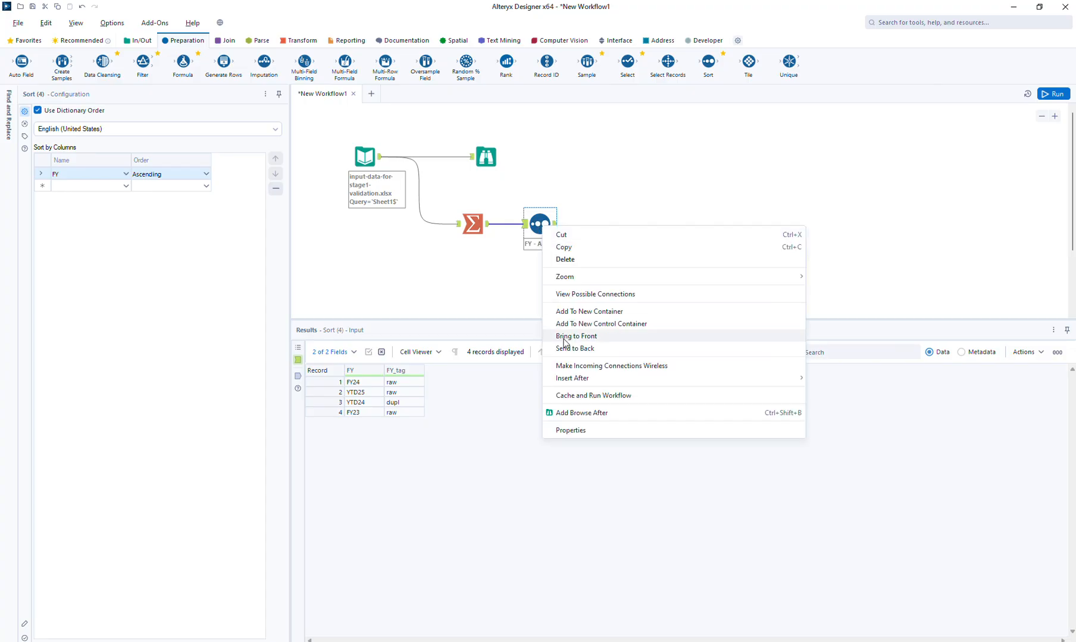
pyautogui.click(794, 419)
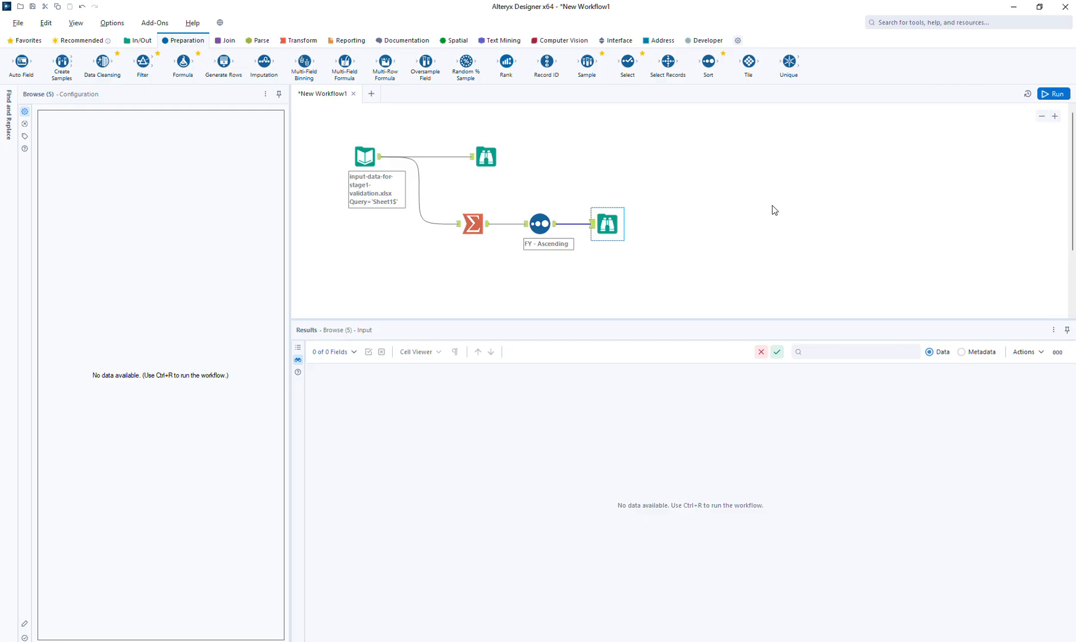
pyautogui.click(1052, 95)
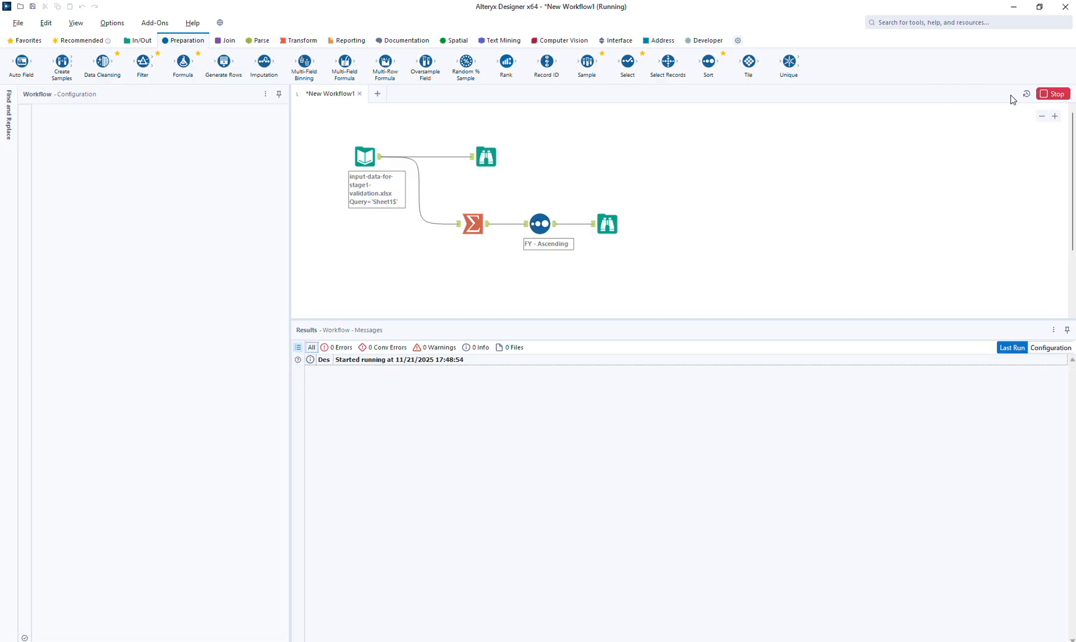
pyautogui.click(607, 223)
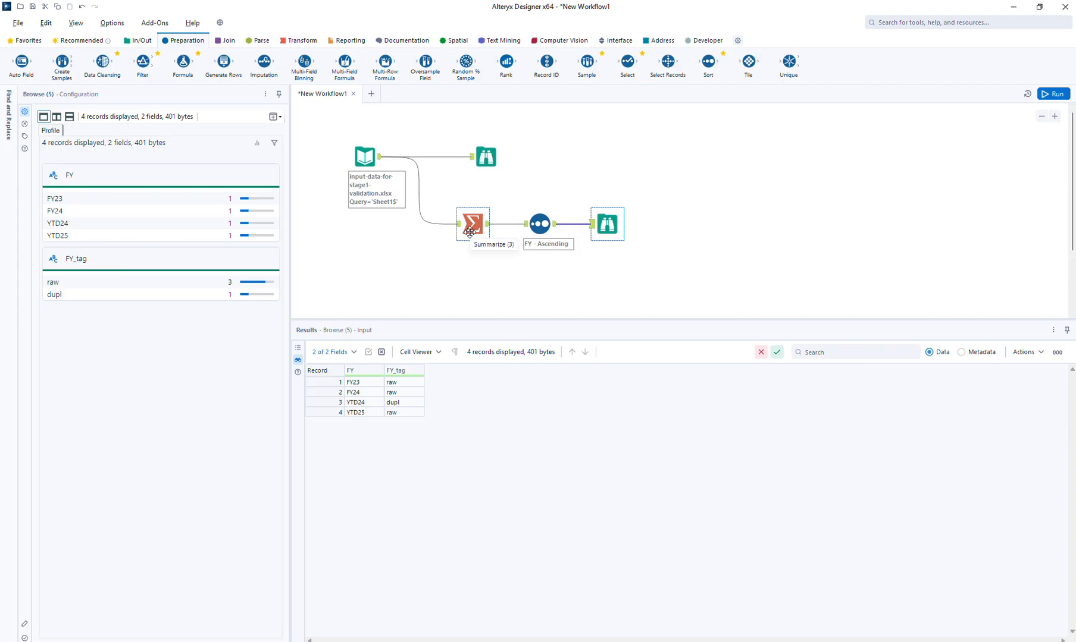
# Add Sum actions for pos_sal and pos_vol to the Summarize tool, naming the output fields sal and vol
pyautogui.click(470, 231)
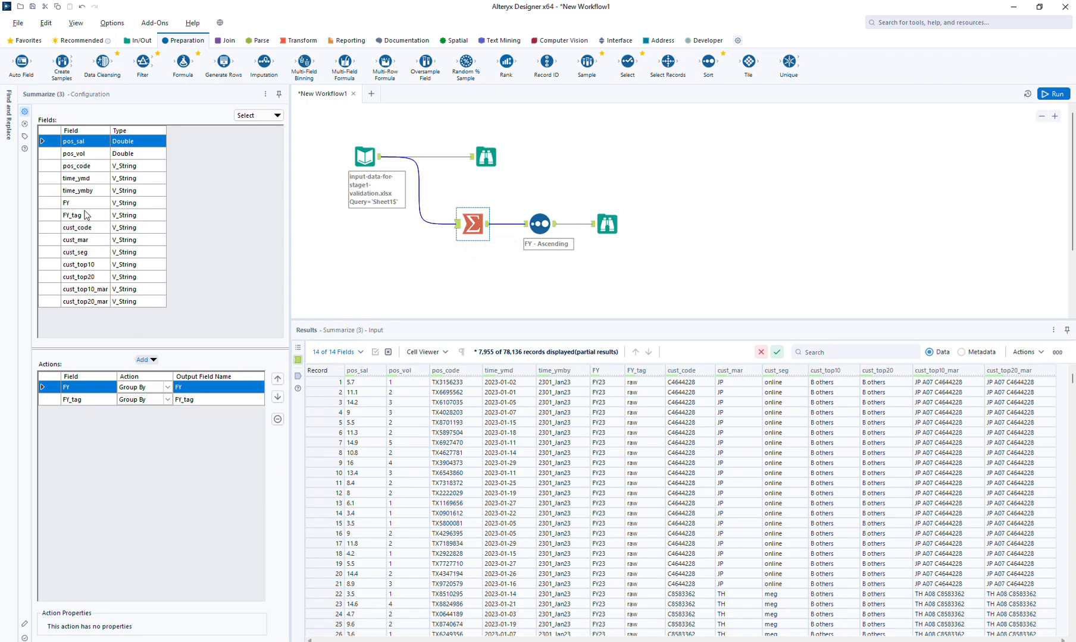
pyautogui.keyDown('ctrl'); pyautogui.click(83, 156); pyautogui.keyUp('ctrl')
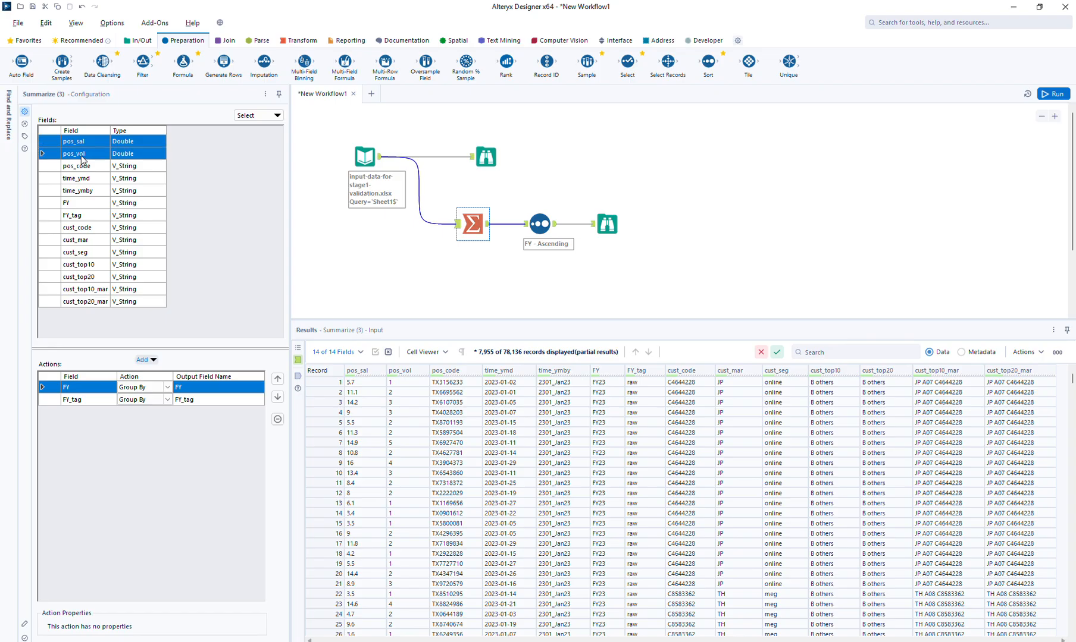
pyautogui.click(143, 360)
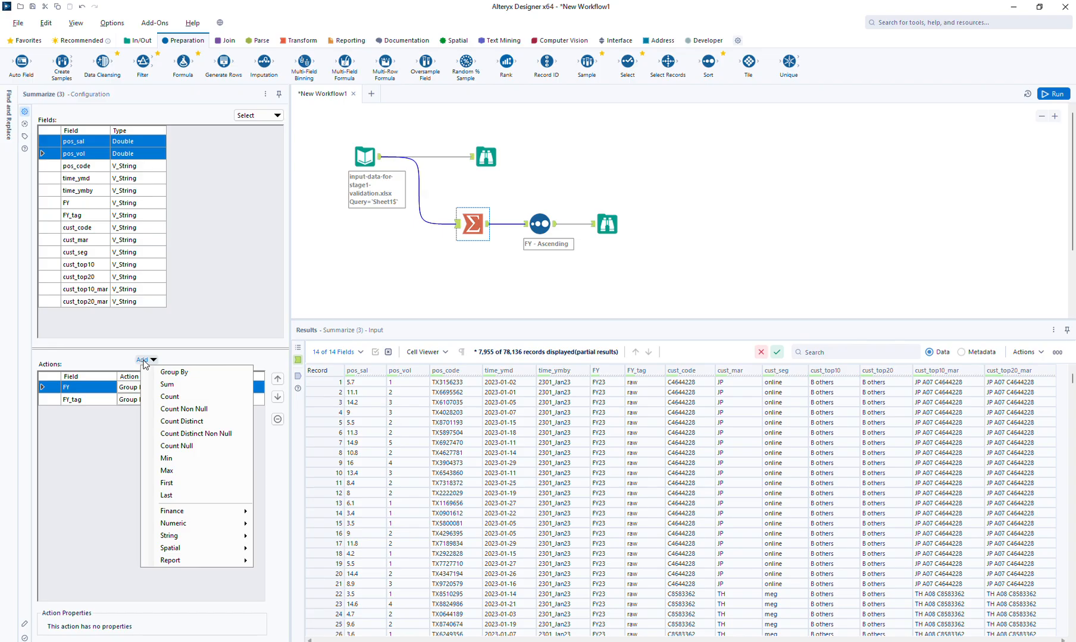
pyautogui.click(174, 391)
pyautogui.click(187, 411)
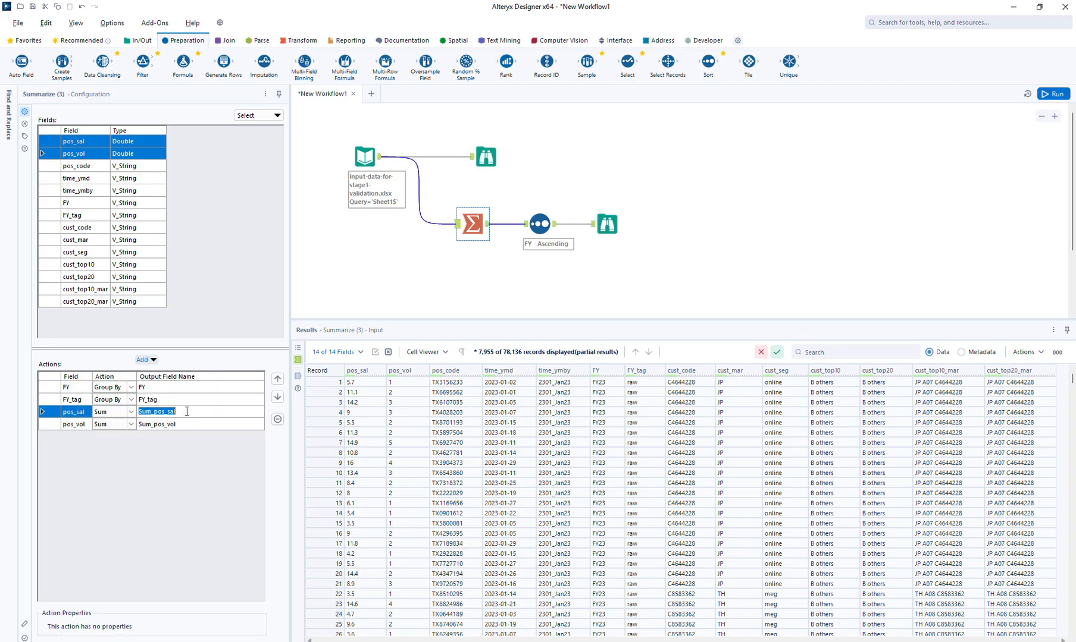
pyautogui.write('sal')
pyautogui.press('Return')
pyautogui.write('vol')
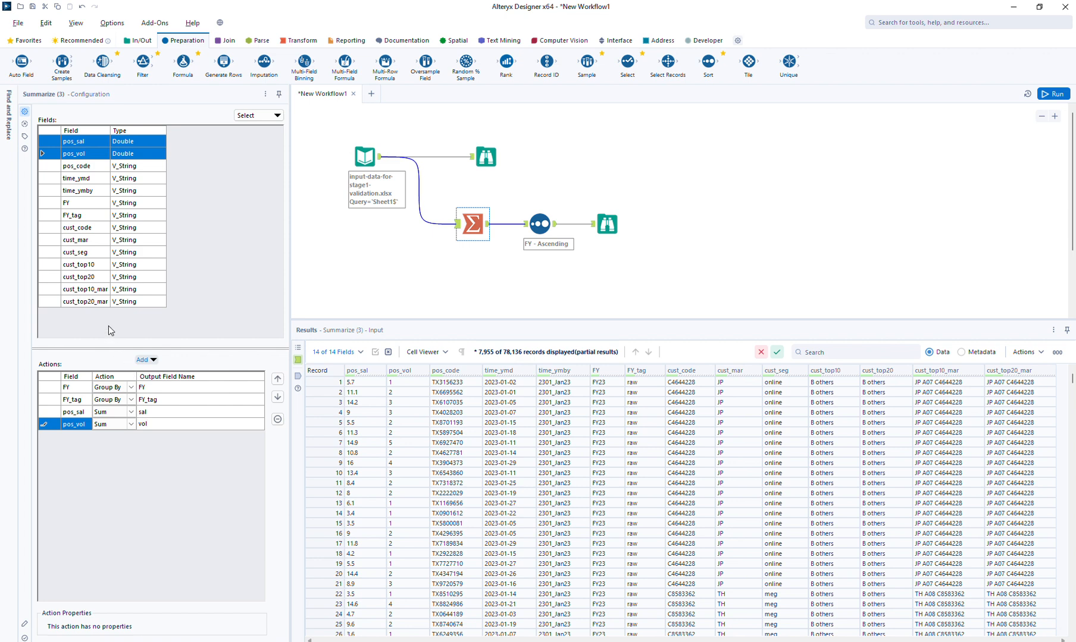
# Add a Count Distinct Non Null action for time_ymby to the Summarize tool, naming its output field dcm
pyautogui.click(78, 193)
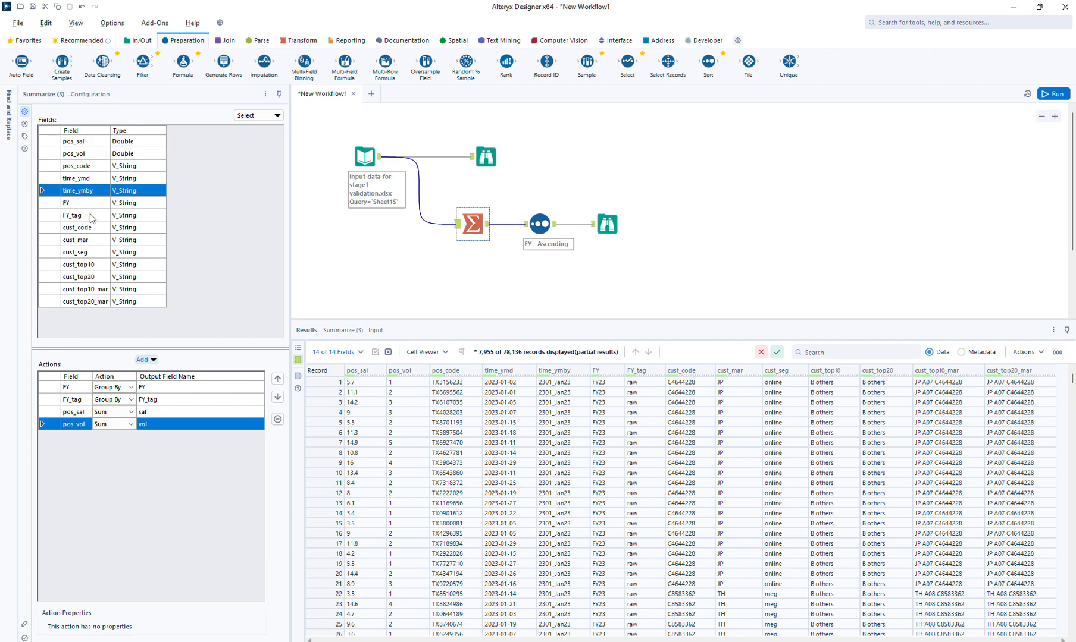
pyautogui.click(146, 360)
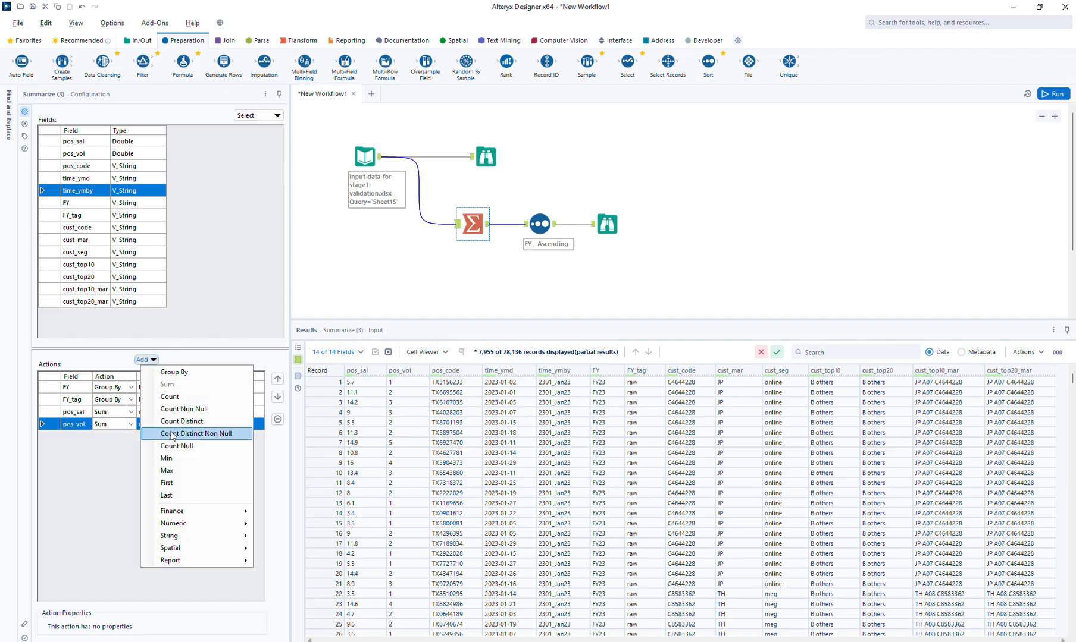
pyautogui.click(218, 439)
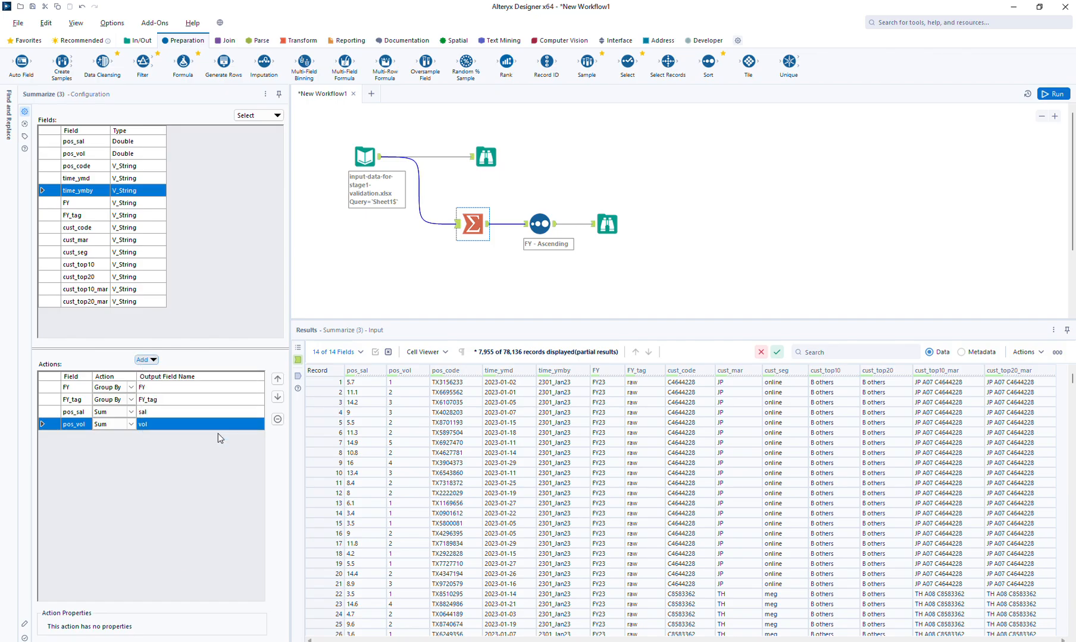
pyautogui.click(219, 436)
pyautogui.write('cm')
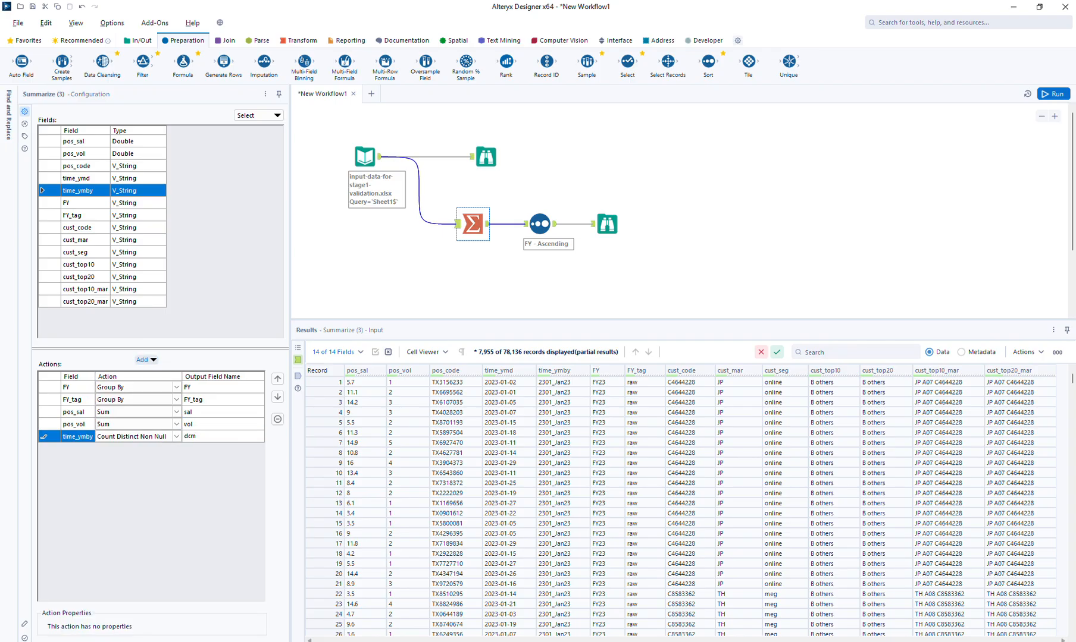
# Run the workflow and view the updated summary in the Browse tool after the Sort
pyautogui.click(1063, 93)
pyautogui.click(606, 231)
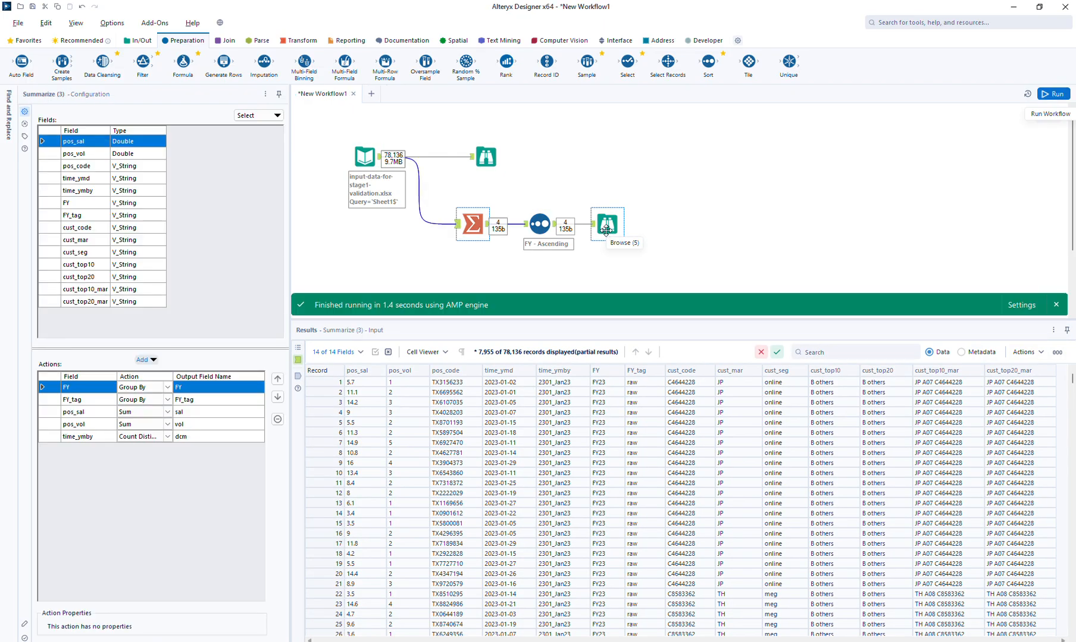
pyautogui.click(606, 231)
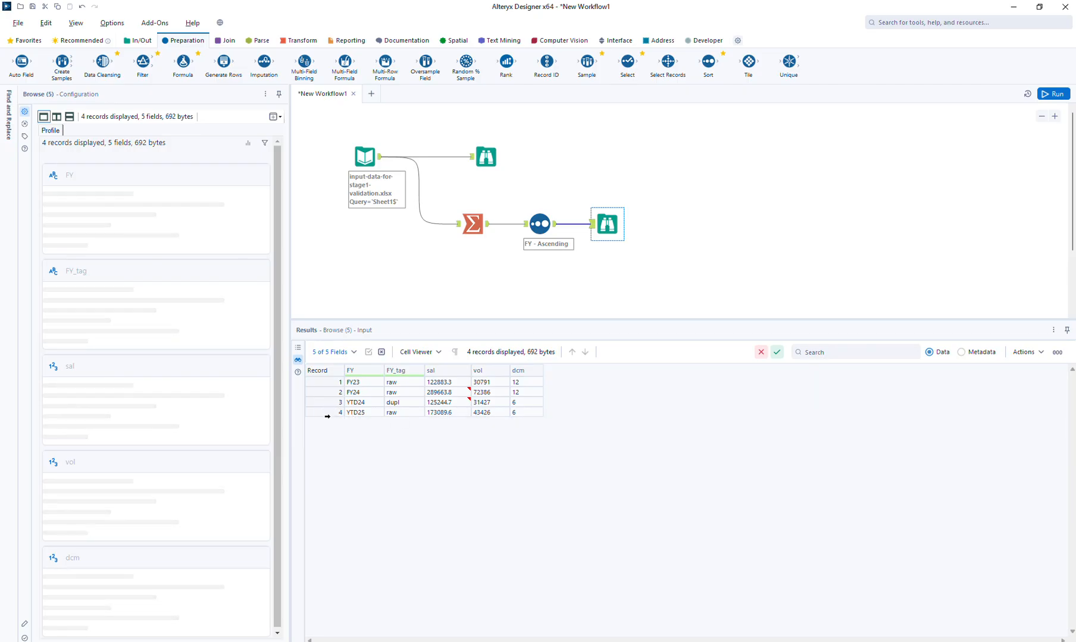
# Highlight the YTD24 dupl record in the Browse results and move that Browse tool farther from the Sort tool
pyautogui.click(410, 405)
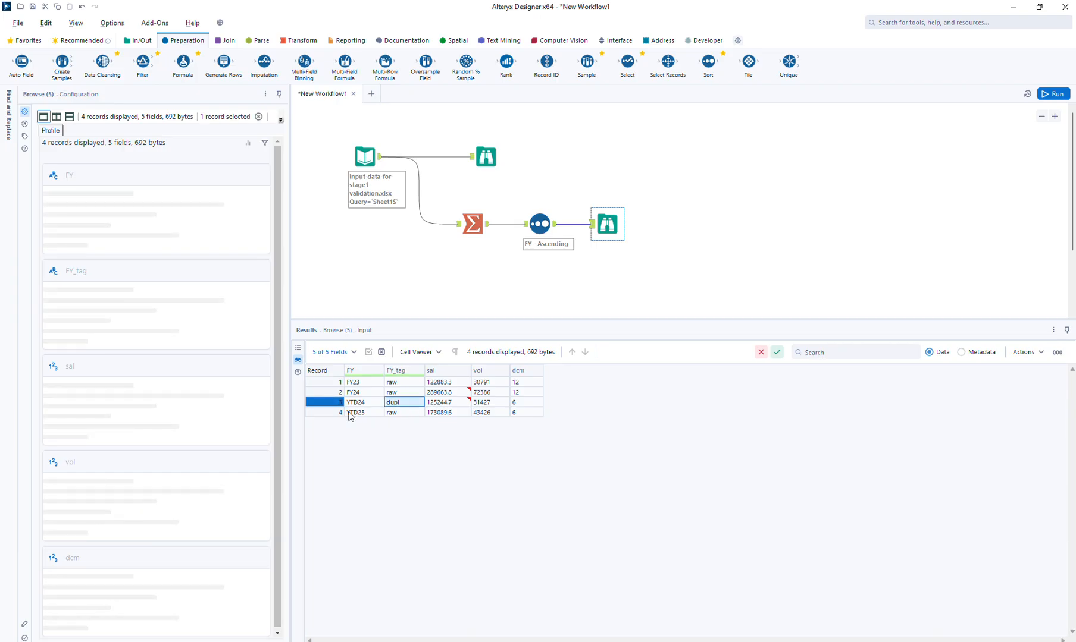
pyautogui.click(320, 404)
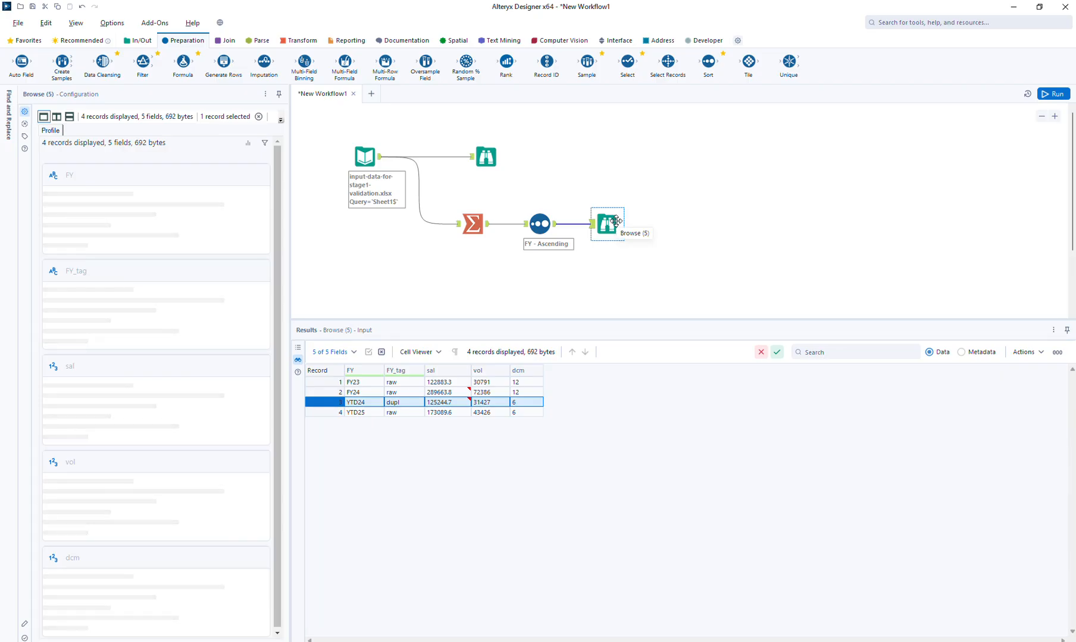
pyautogui.moveTo(616, 222); pyautogui.dragTo(649, 221)
# Add Min and Max actions for time_ymby to the Summarize tool and run the workflow to view them in the Browse after the Sort
pyautogui.keyDown('ctrl'); pyautogui.click(481, 231); pyautogui.keyUp('ctrl')
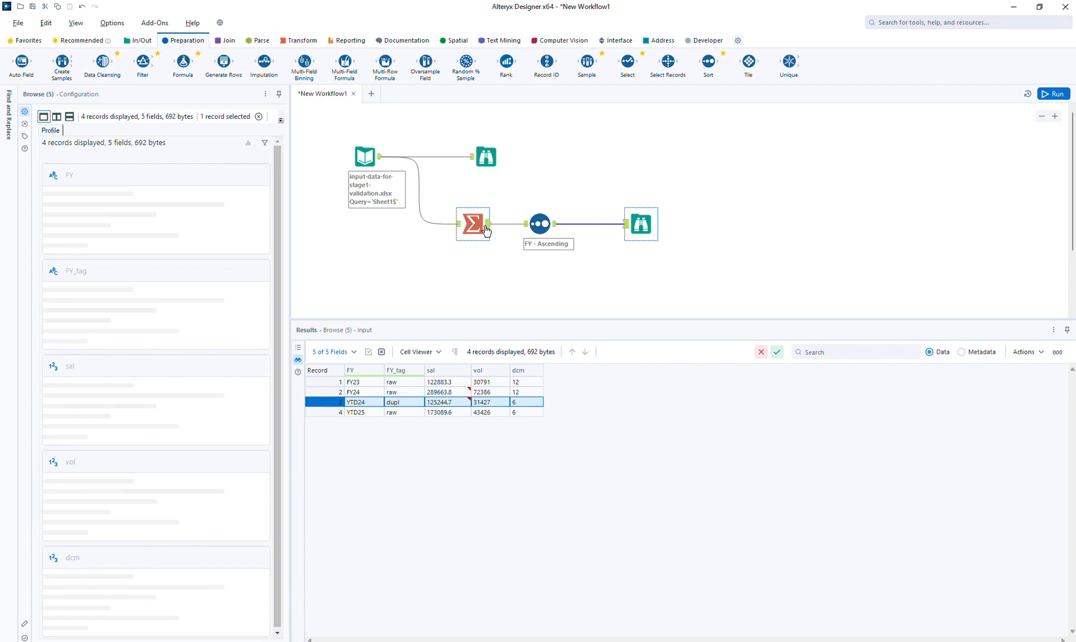
pyautogui.click(480, 231)
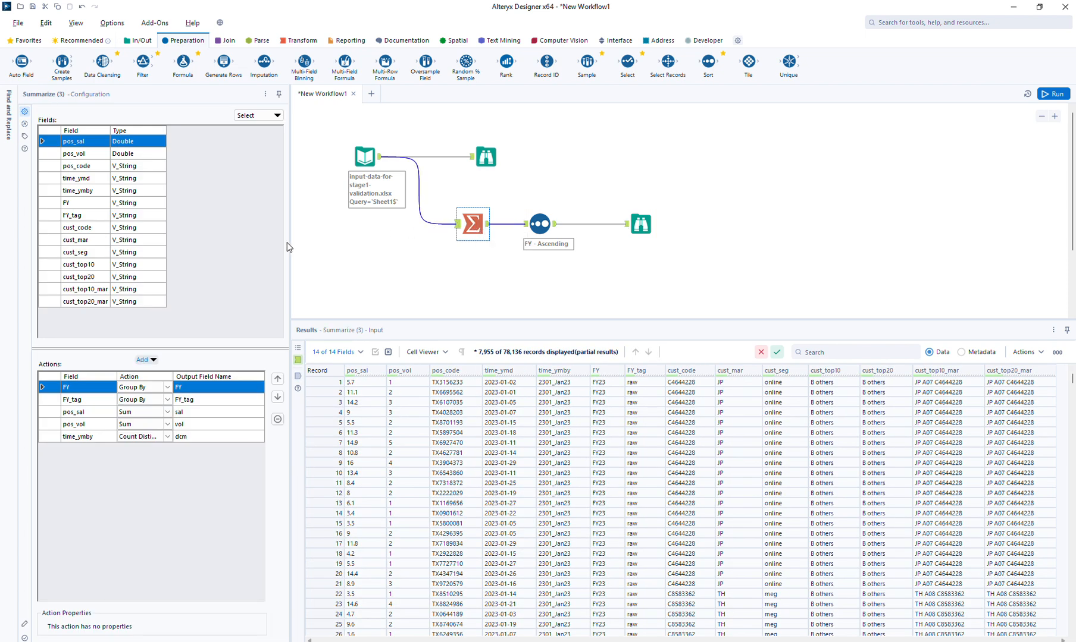
pyautogui.click(89, 191)
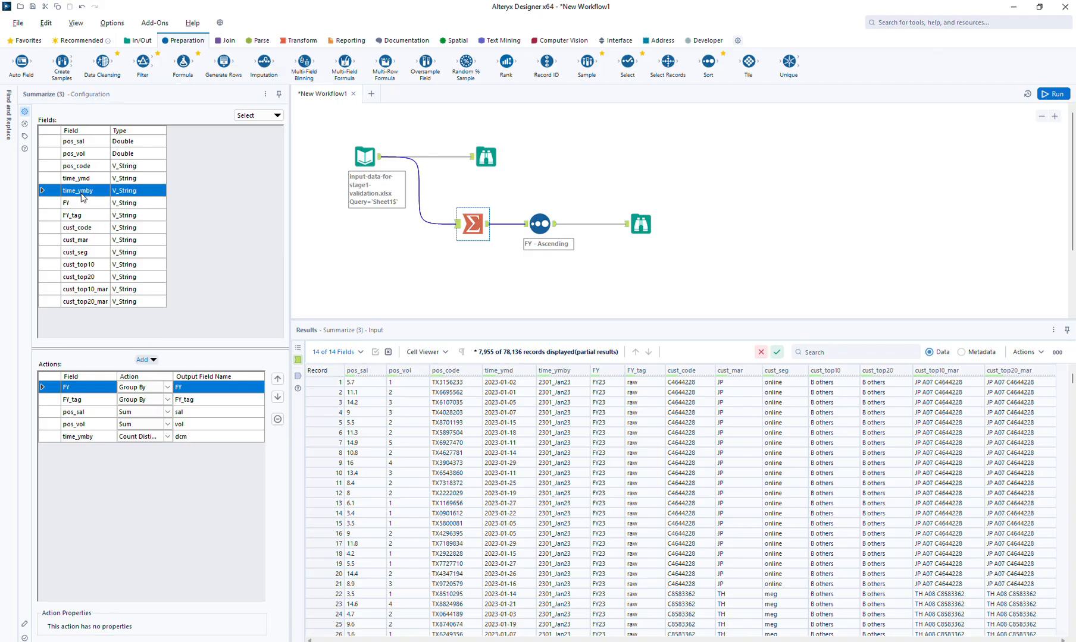
pyautogui.click(147, 359)
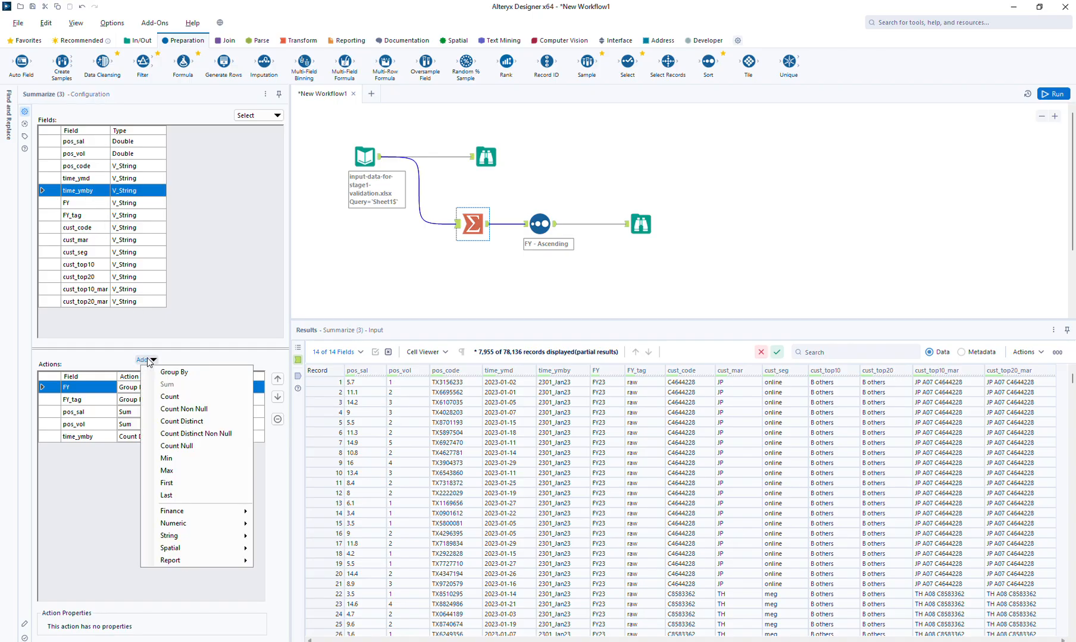
pyautogui.click(177, 466)
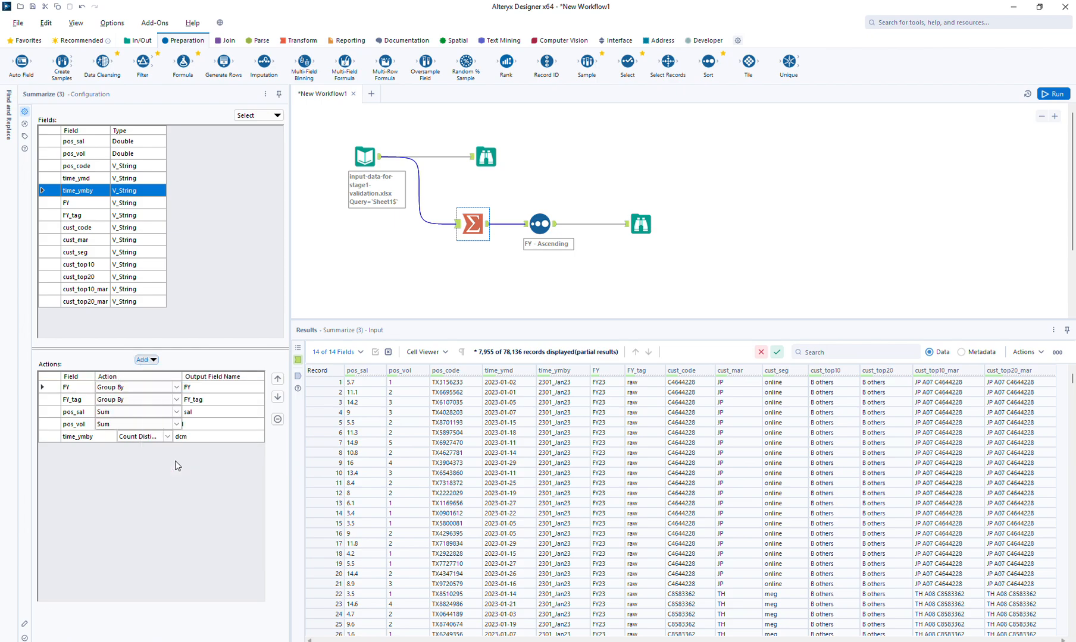
pyautogui.click(147, 359)
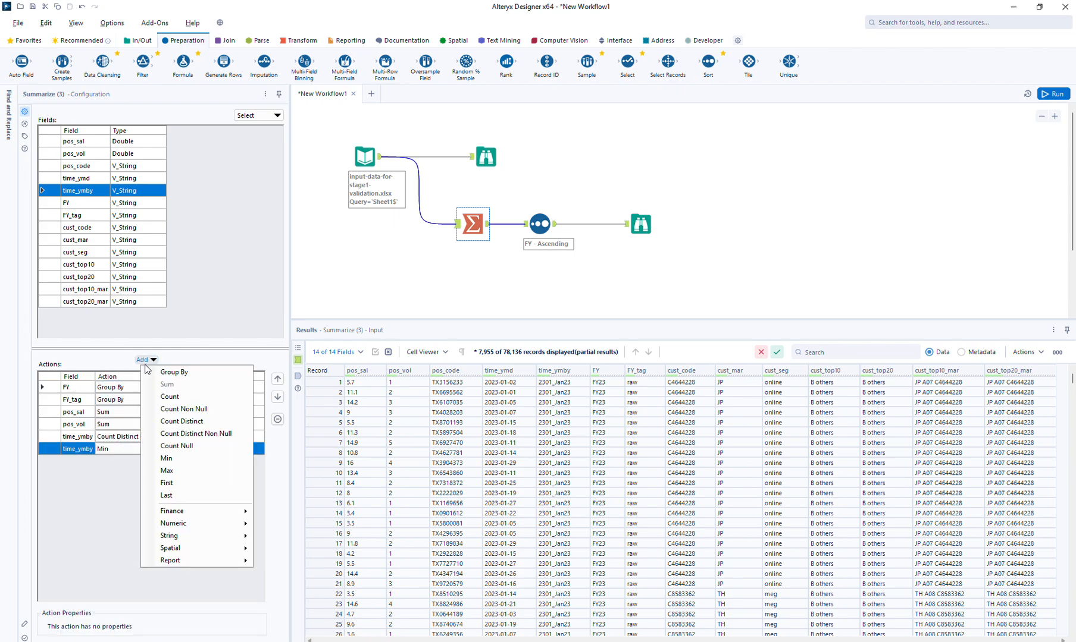
pyautogui.click(167, 470)
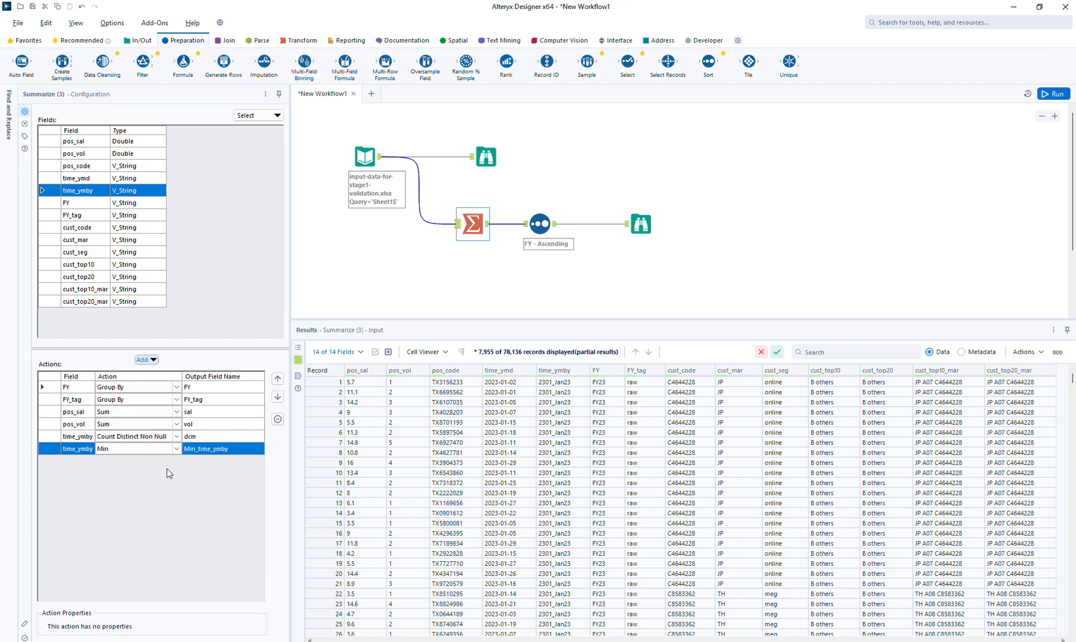
pyautogui.click(1056, 99)
pyautogui.click(639, 228)
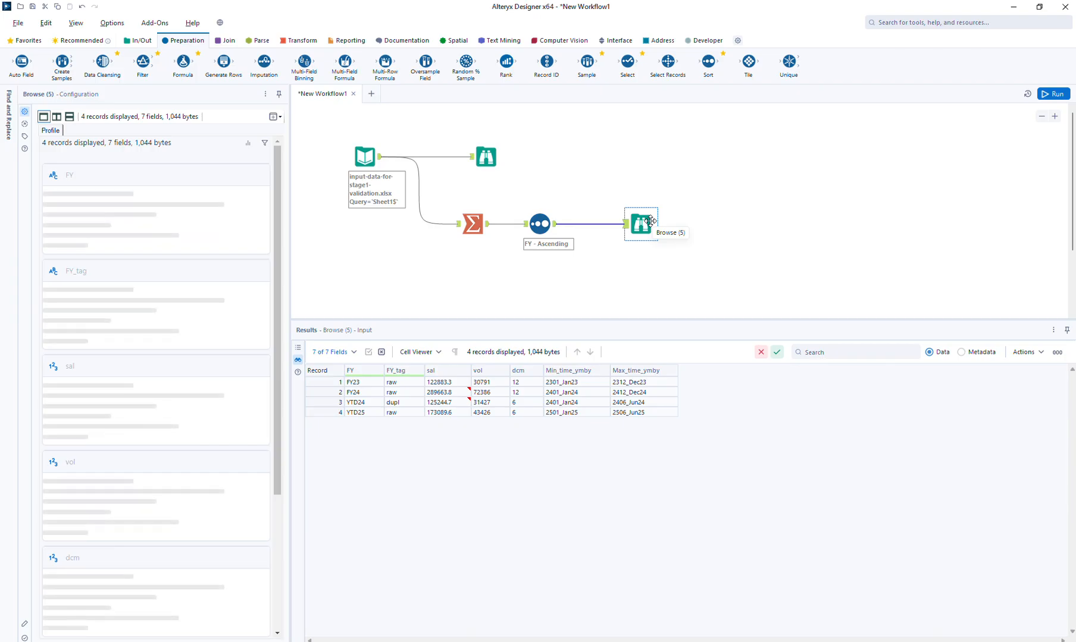
# Add a Union tool to the canvas, fed directly from the Input Data tool
pyautogui.click(1042, 117)
pyautogui.click(1041, 117)
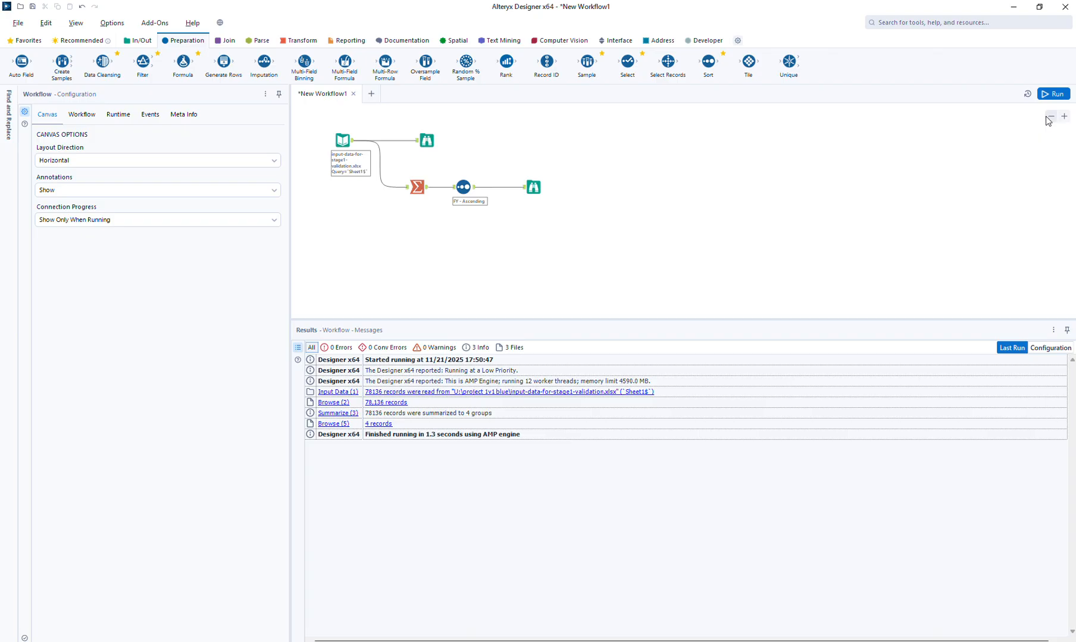
pyautogui.click(1050, 116)
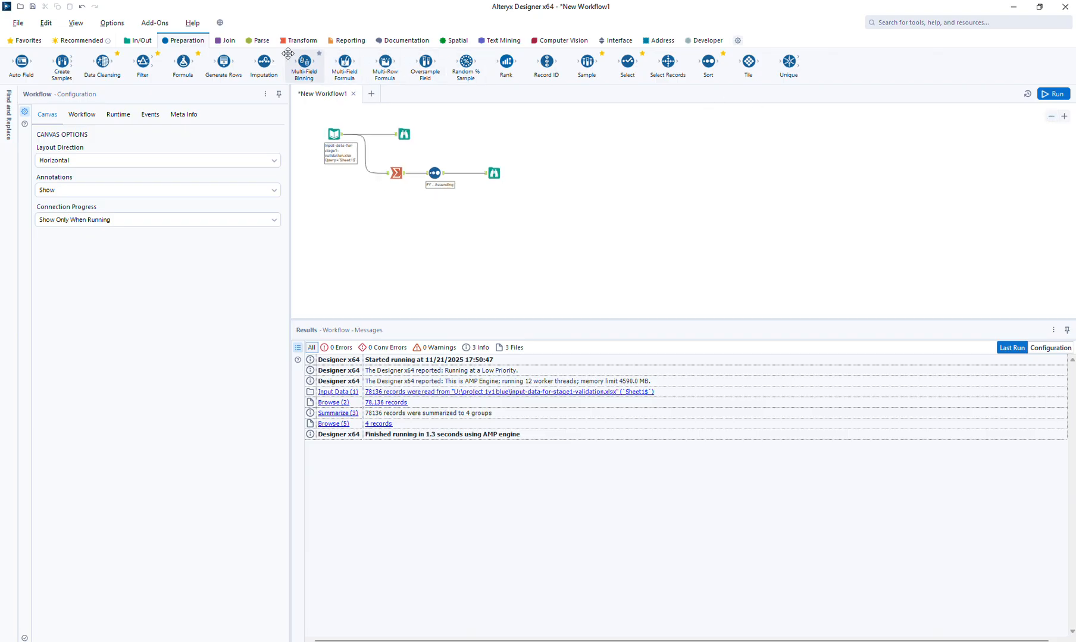
pyautogui.click(230, 42)
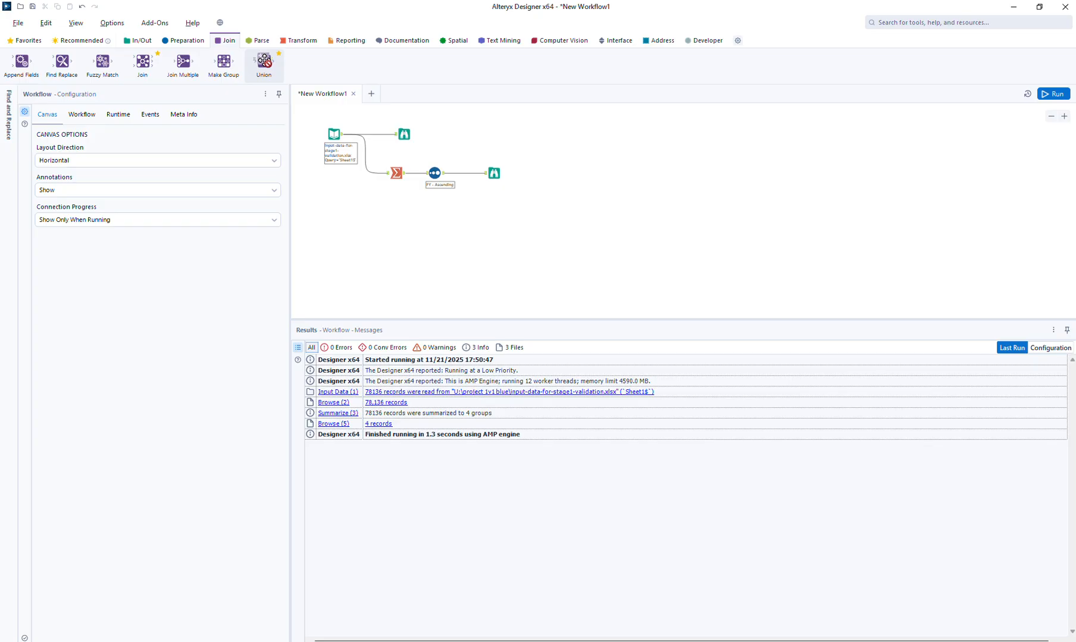
pyautogui.moveTo(264, 62); pyautogui.dragTo(602, 127)
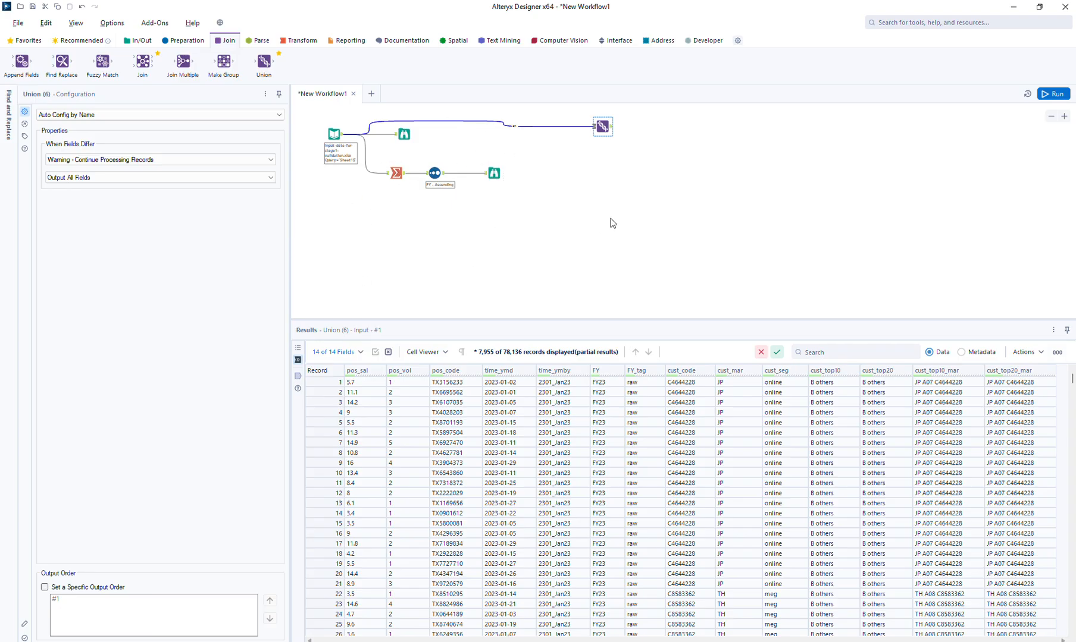
# Group the Summarize, Sort and Browse tools in a new container captioned "Checking the periods" and move it lower on the canvas
pyautogui.moveTo(373, 152); pyautogui.dragTo(532, 214)
pyautogui.rightClick(494, 172)
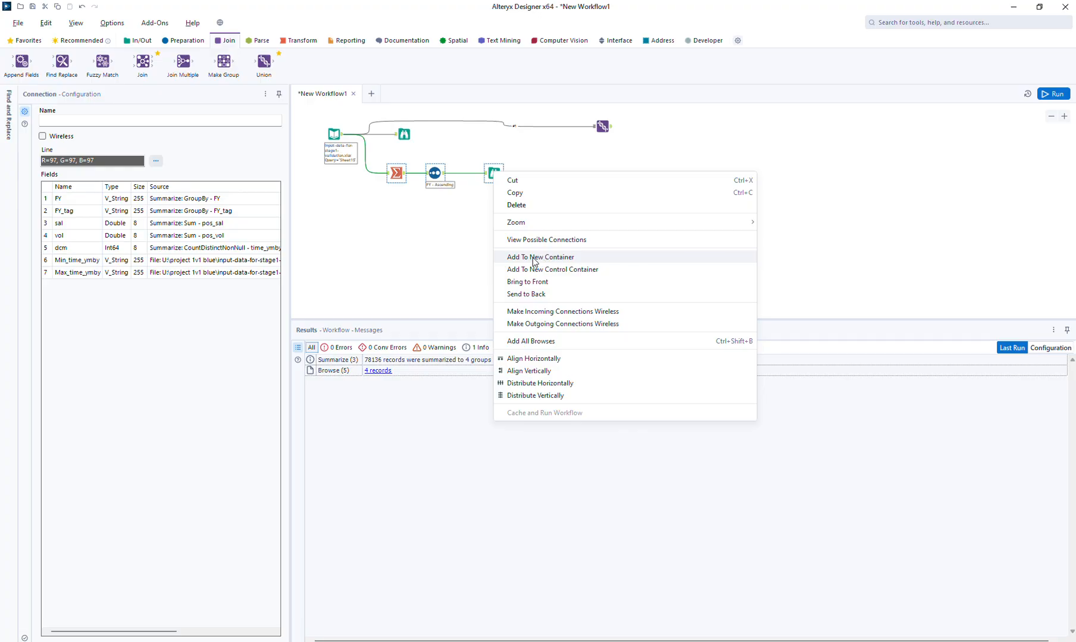
pyautogui.click(572, 260)
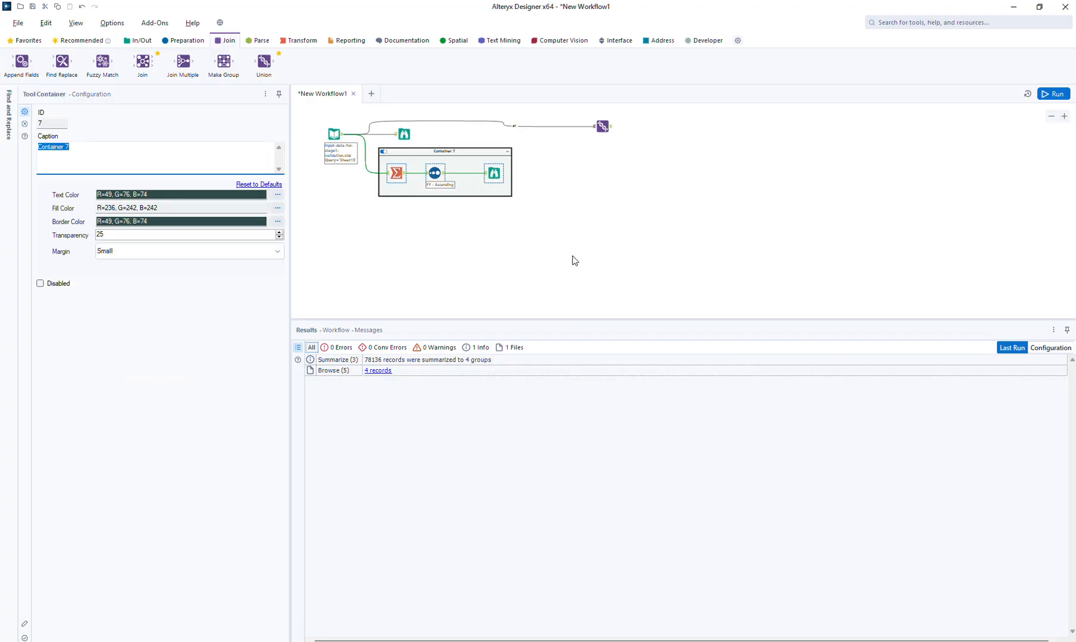
pyautogui.write('Checking the periods')
pyautogui.moveTo(489, 150); pyautogui.dragTo(493, 190)
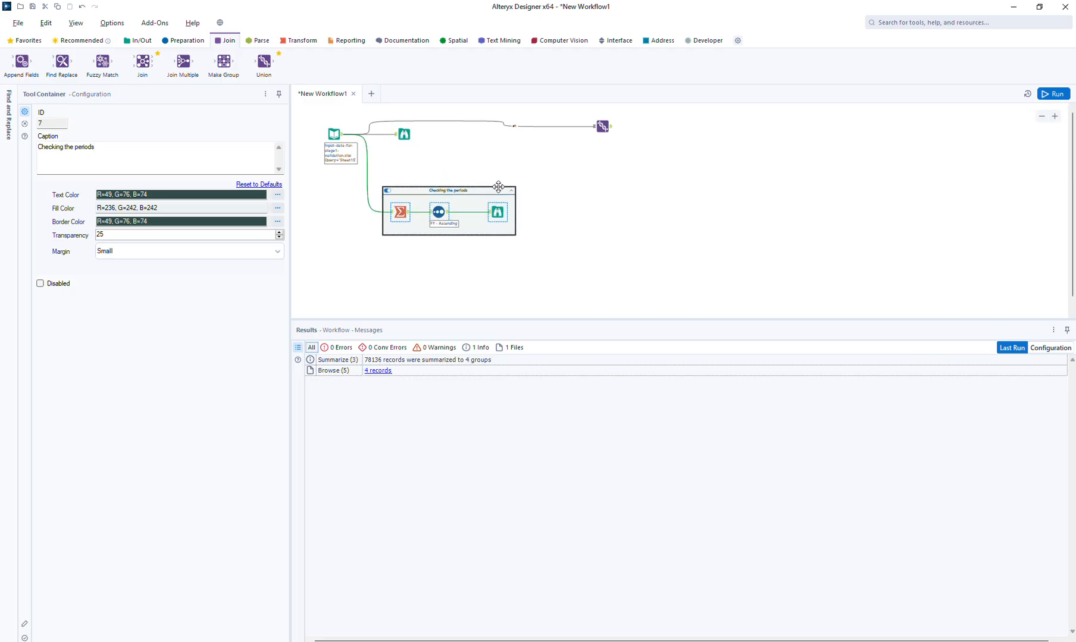
# Add a Cross Tab tool connected to the output of the Union tool
pyautogui.click(602, 126)
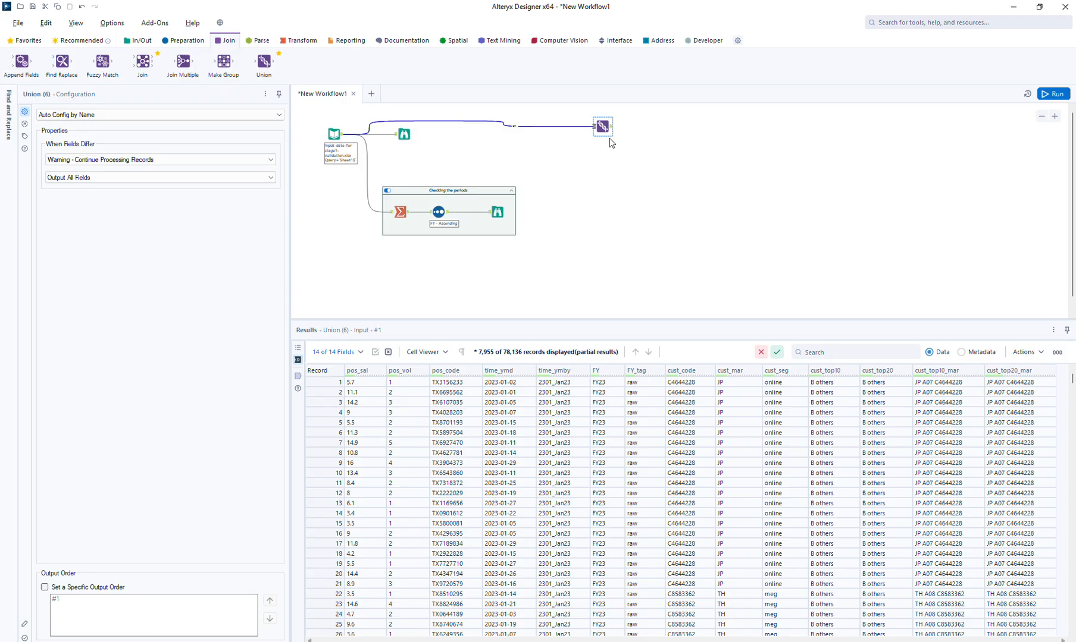
pyautogui.click(299, 40)
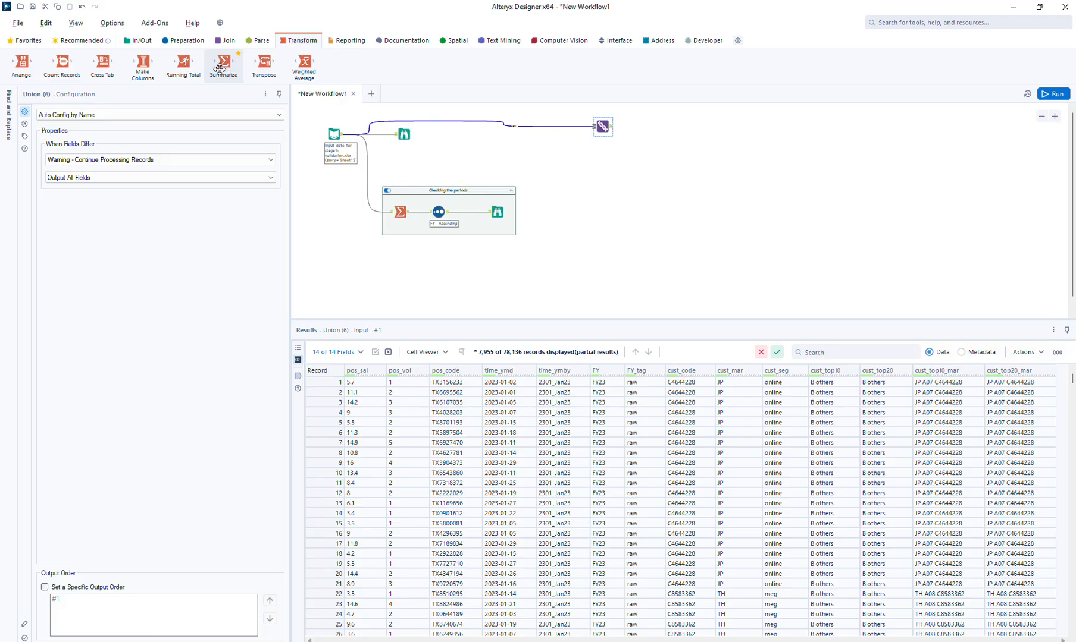
pyautogui.moveTo(107, 62); pyautogui.dragTo(650, 126)
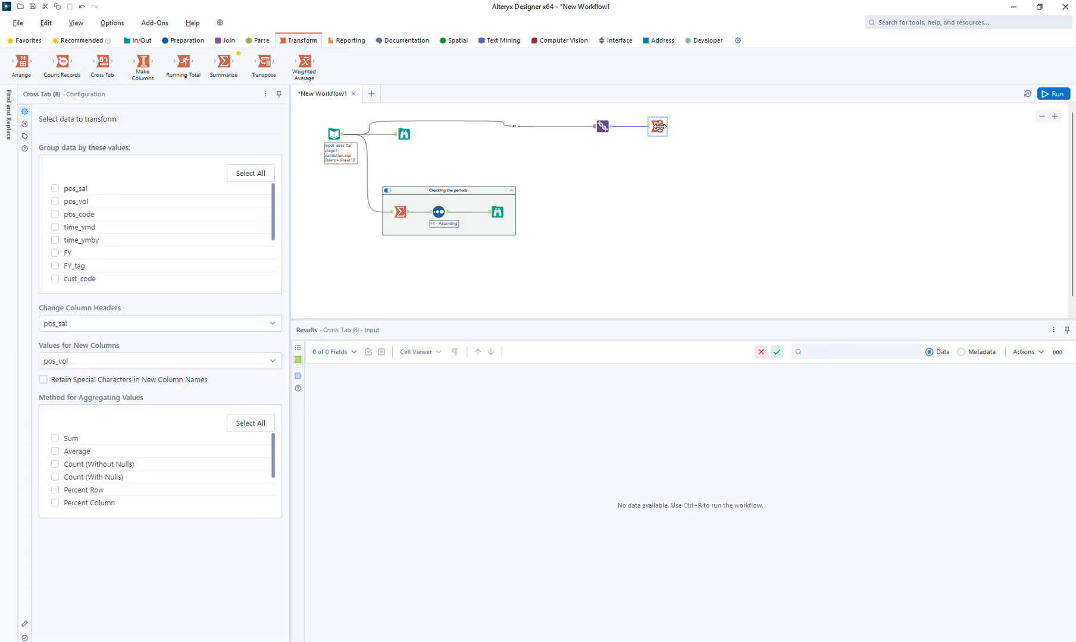
# Configure the Cross Tab tool to group by cust_mar, with FY as column headers and pos_sal as values aggregated by Sum
pyautogui.click(66, 365)
pyautogui.click(67, 389)
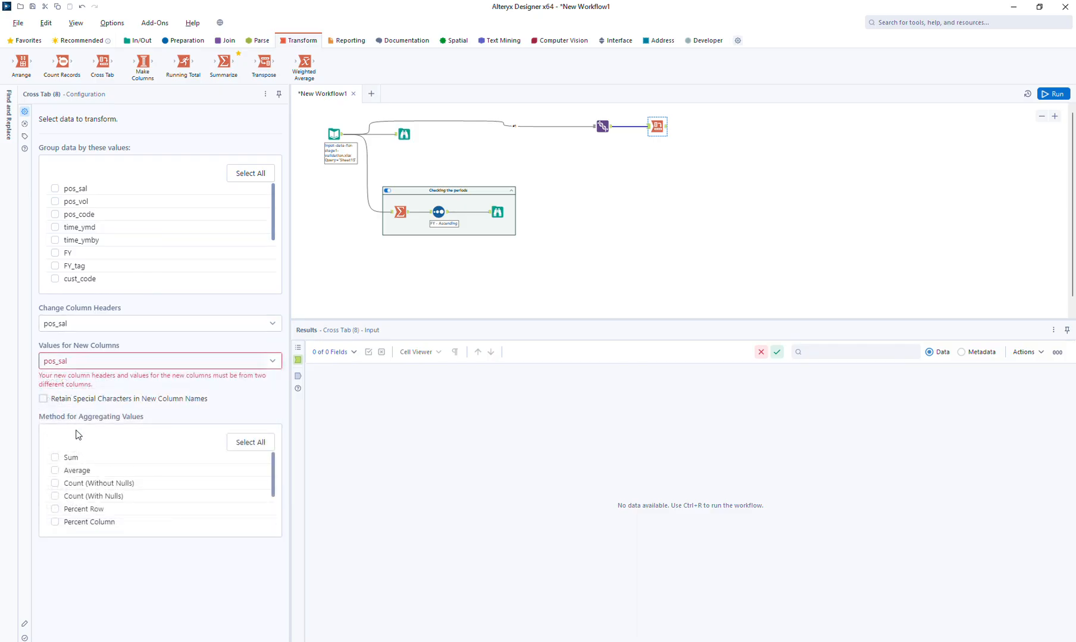
pyautogui.click(67, 325)
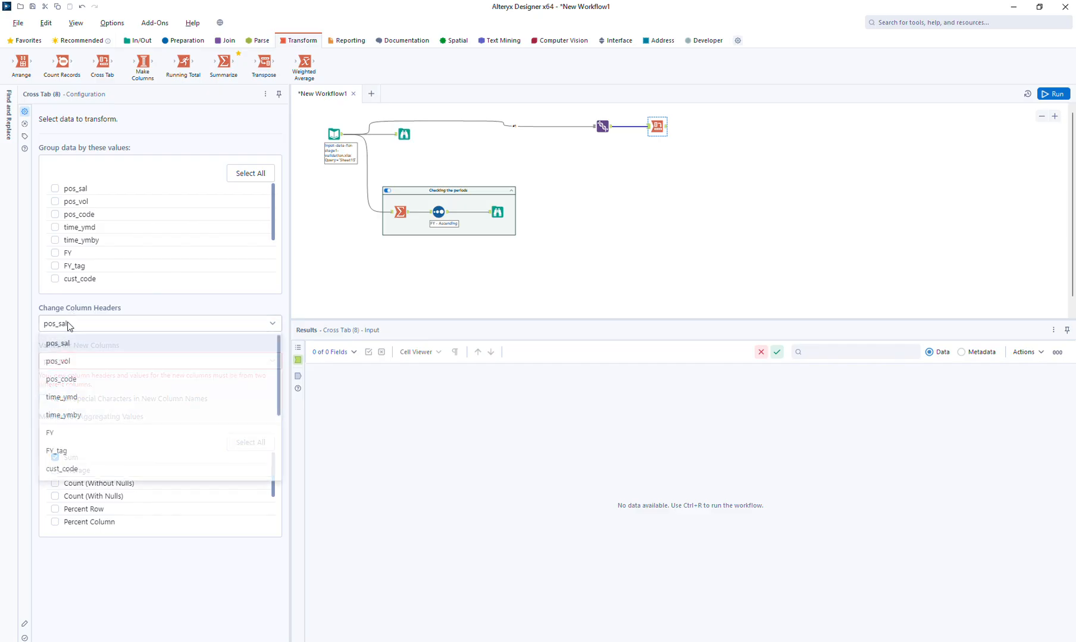
pyautogui.click(78, 433)
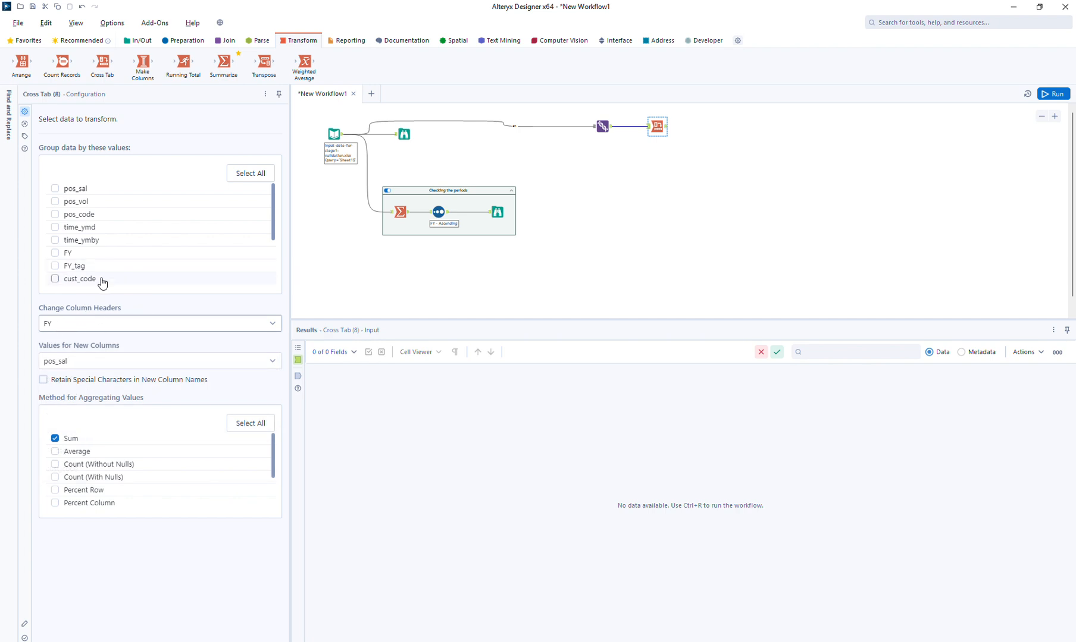
pyautogui.moveTo(272, 229); pyautogui.dragTo(269, 266)
pyautogui.click(83, 235)
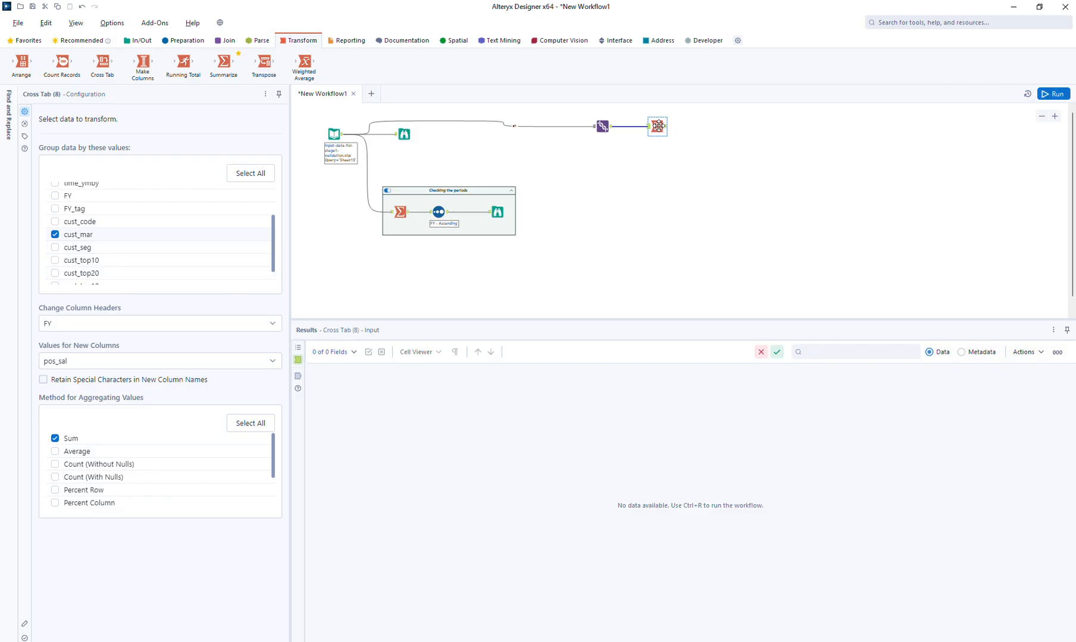
# Add a Browse tool after the Cross Tab tool and run the workflow to view sales by market and fiscal year
pyautogui.hotkey('ctrl', 'shift', 'b')
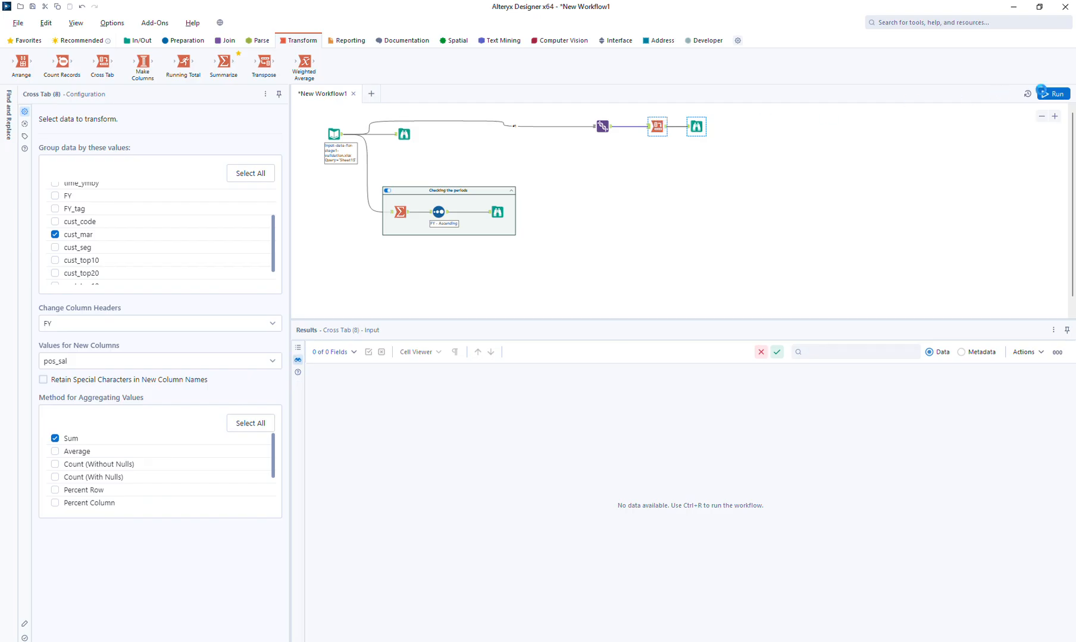
pyautogui.click(1053, 94)
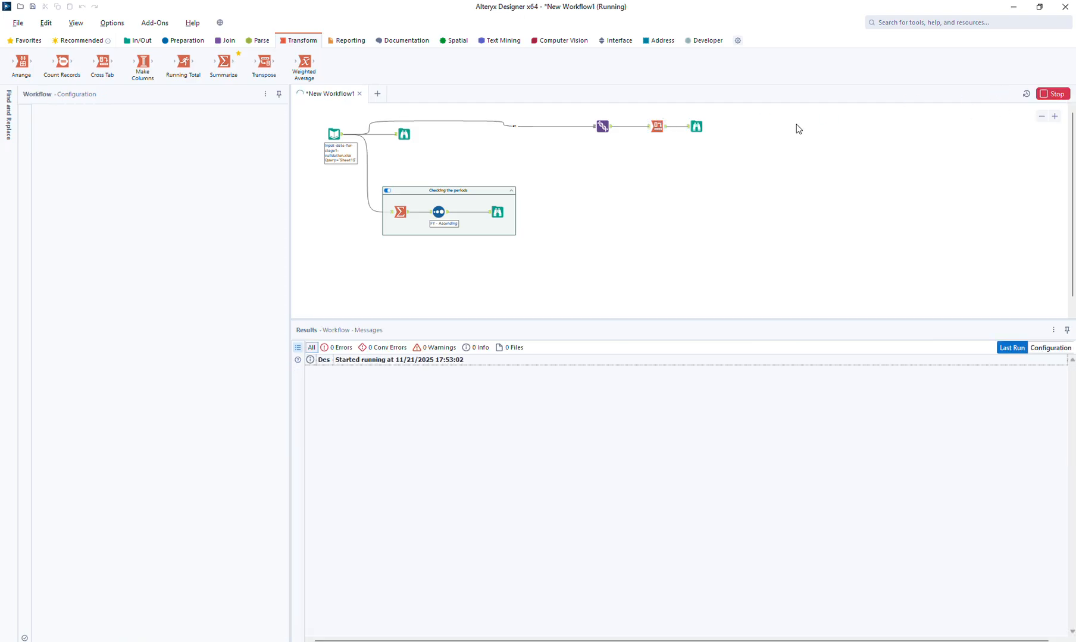
pyautogui.click(697, 126)
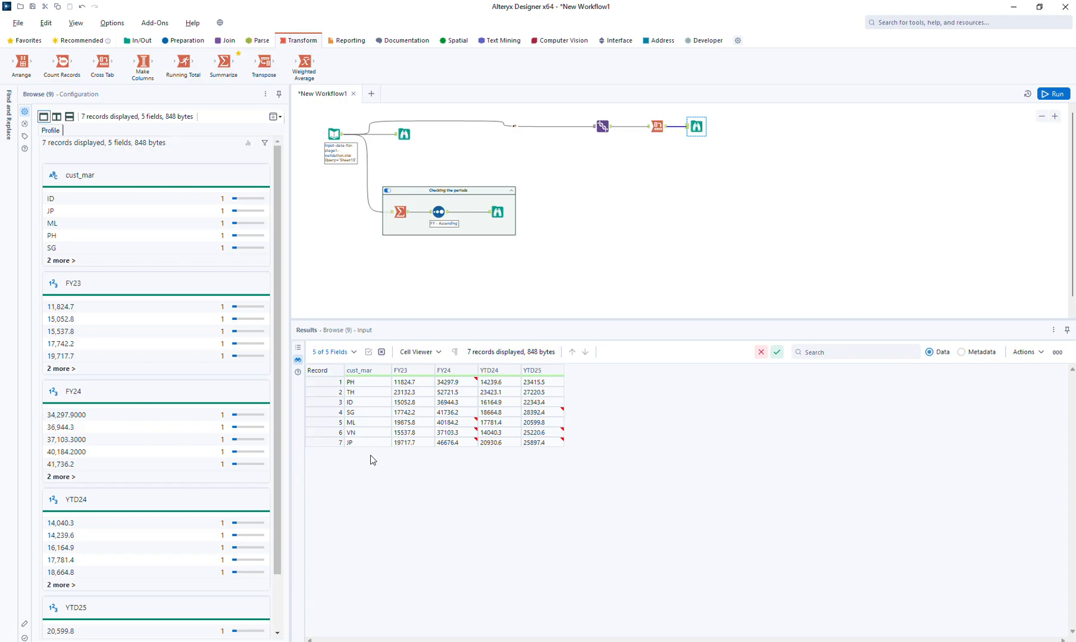
# Insert a Sort tool by cust_mar ascending between the Cross Tab and its Browse, and run the workflow to view the sorted table
pyautogui.click(177, 42)
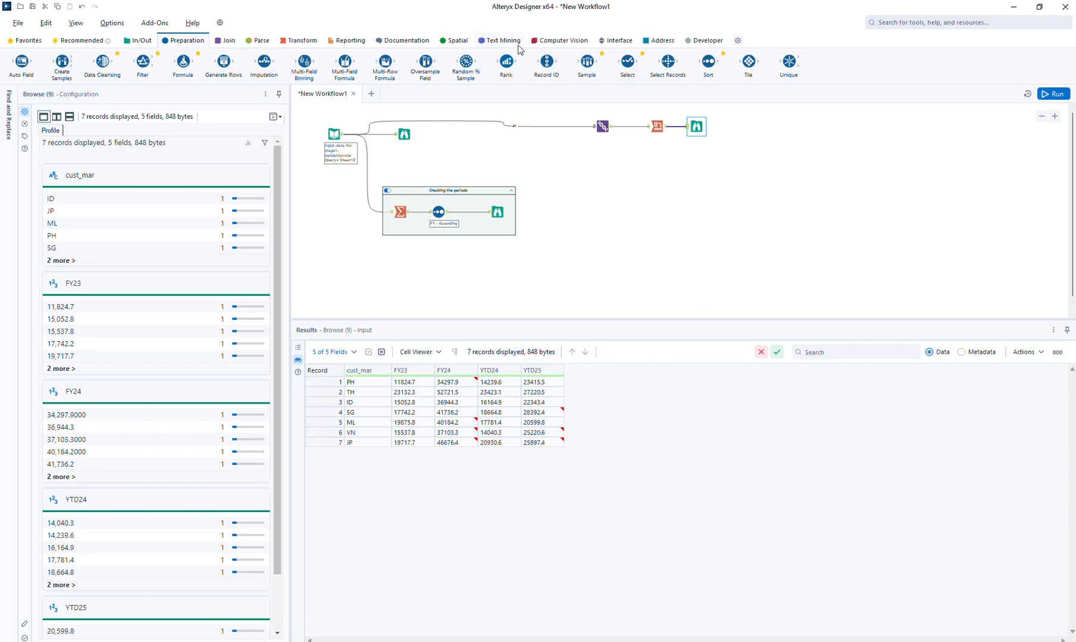
pyautogui.moveTo(708, 61); pyautogui.dragTo(678, 132)
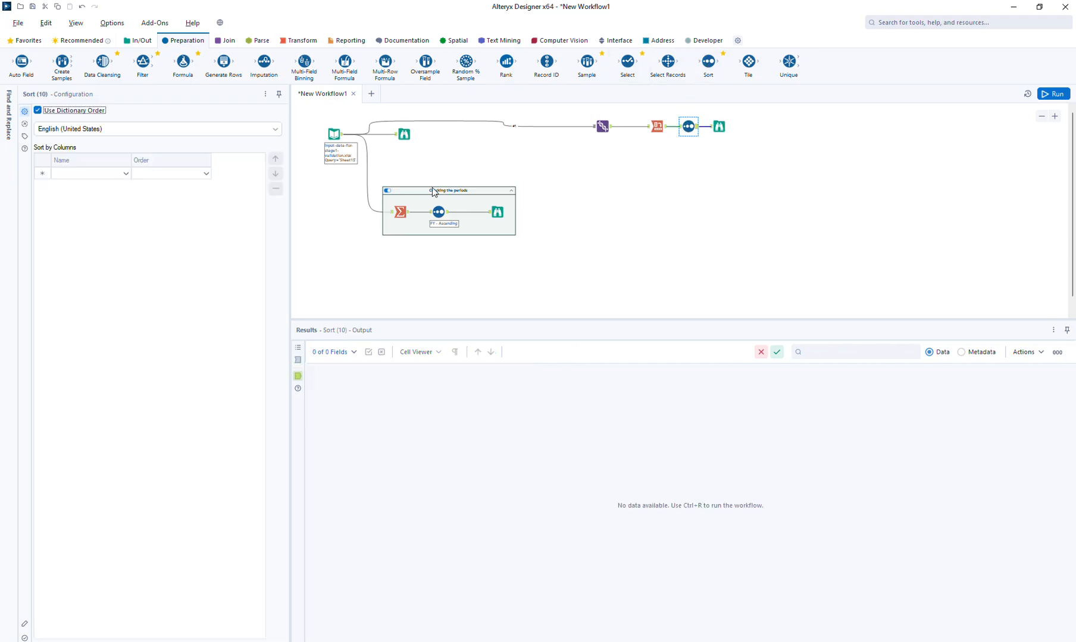
pyautogui.click(81, 173)
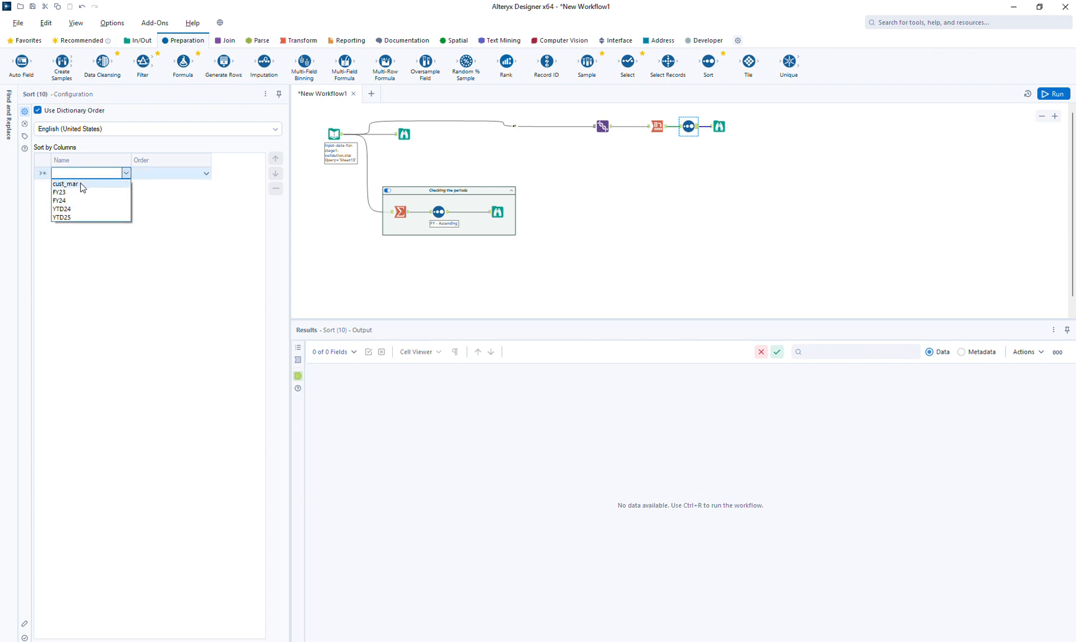
pyautogui.click(81, 184)
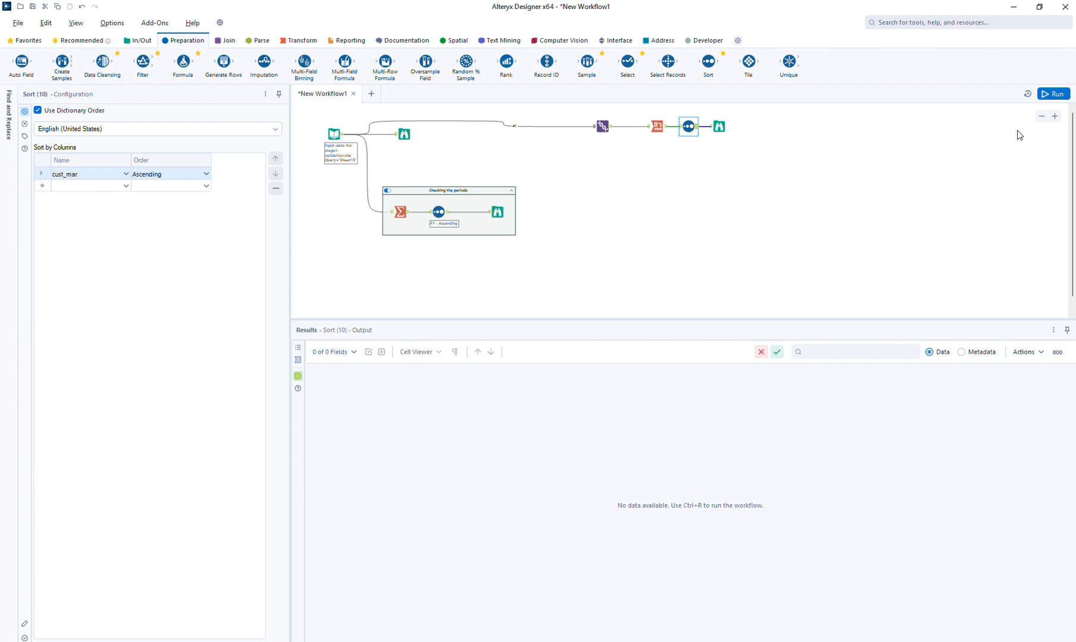
pyautogui.click(1051, 94)
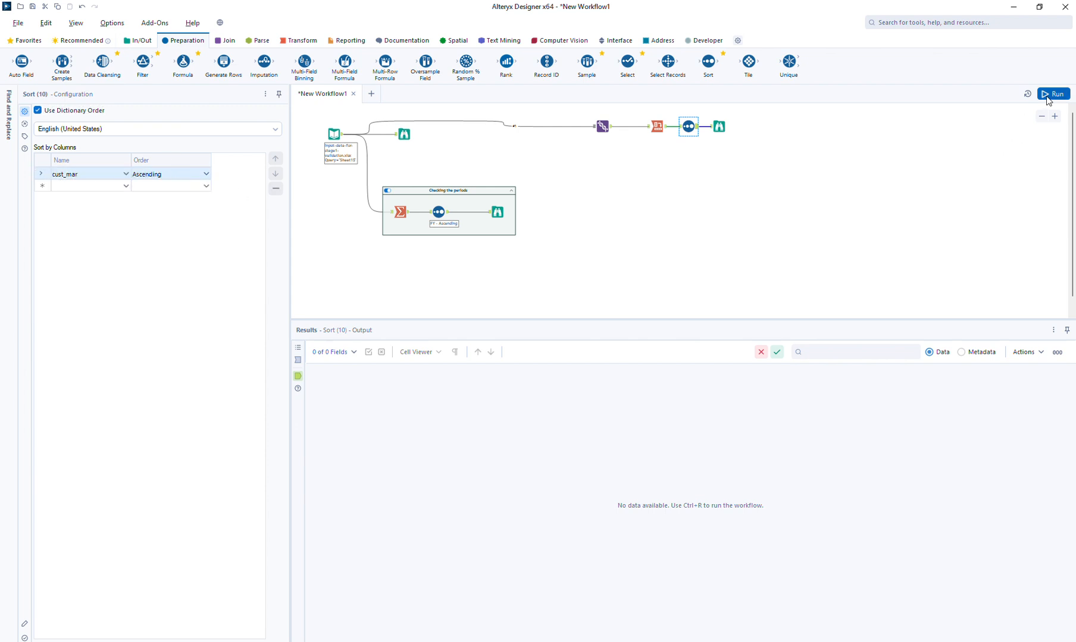
pyautogui.click(718, 127)
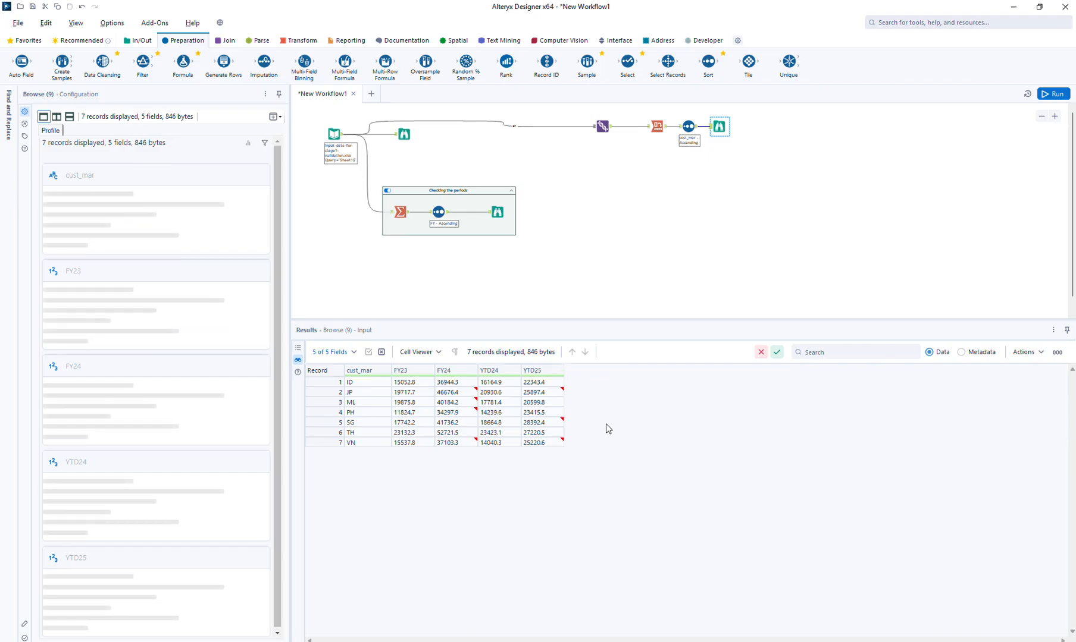
# Review the aggregation methods offered by the Cross Tab tool, then view the sorted market table in its Browse tool
pyautogui.click(656, 126)
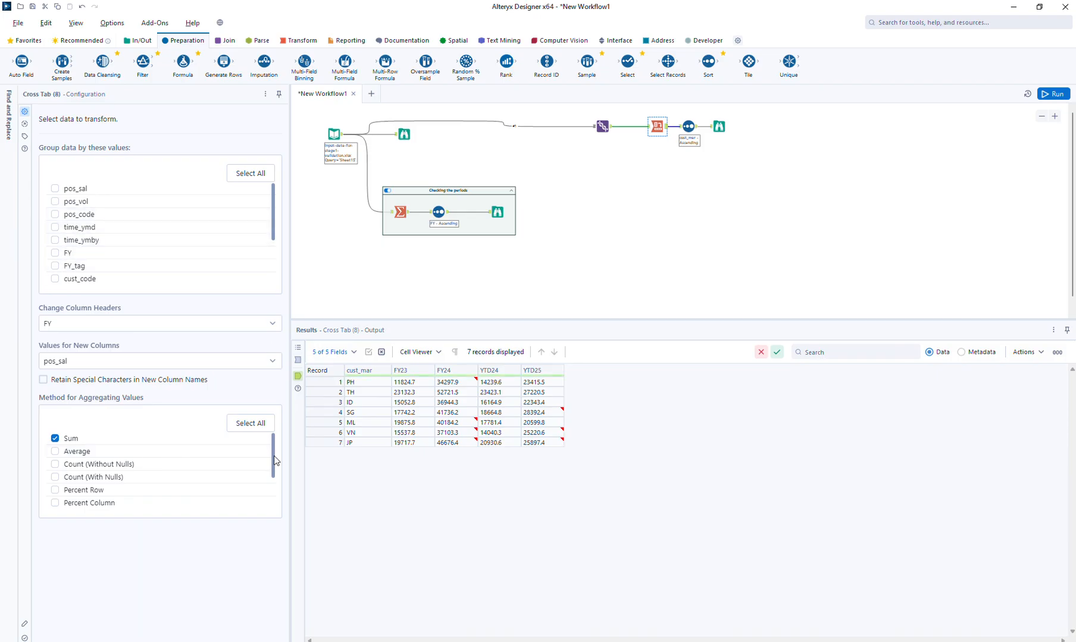
pyautogui.moveTo(273, 457); pyautogui.dragTo(273, 494)
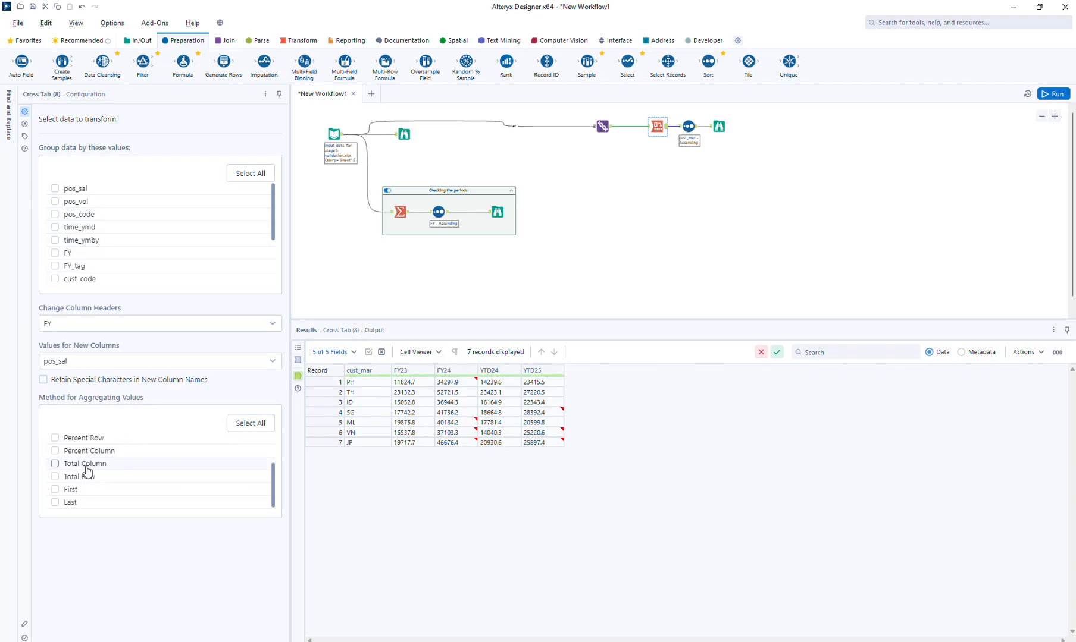
pyautogui.click(722, 131)
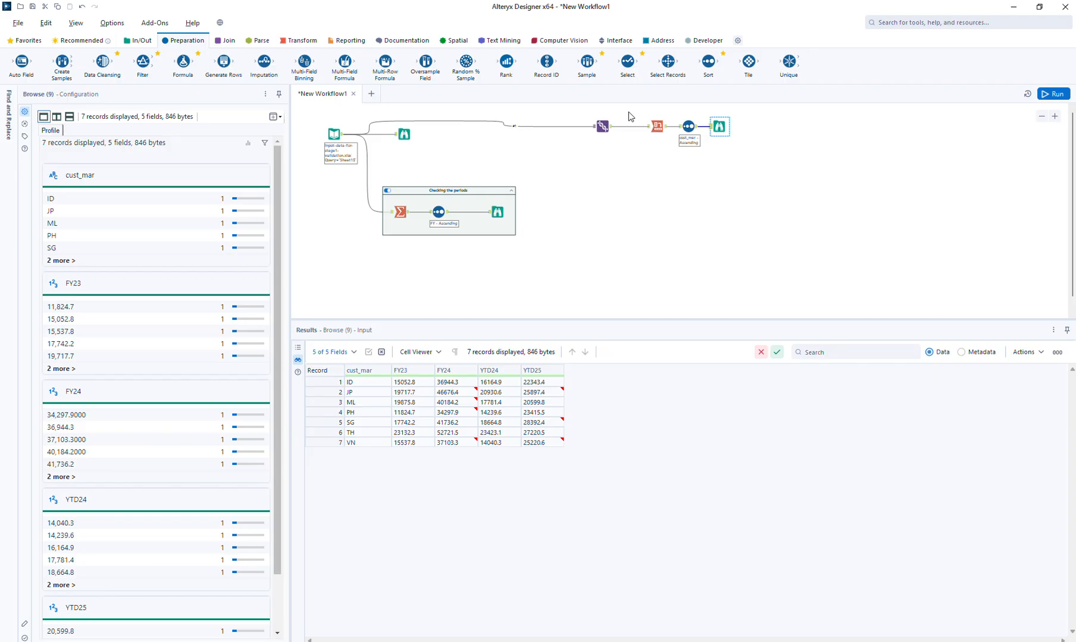
# Duplicate the Cross Tab, Sort and Browse tools below the originals and connect the copied Cross Tab to the Union output
pyautogui.moveTo(630, 117); pyautogui.dragTo(765, 176)
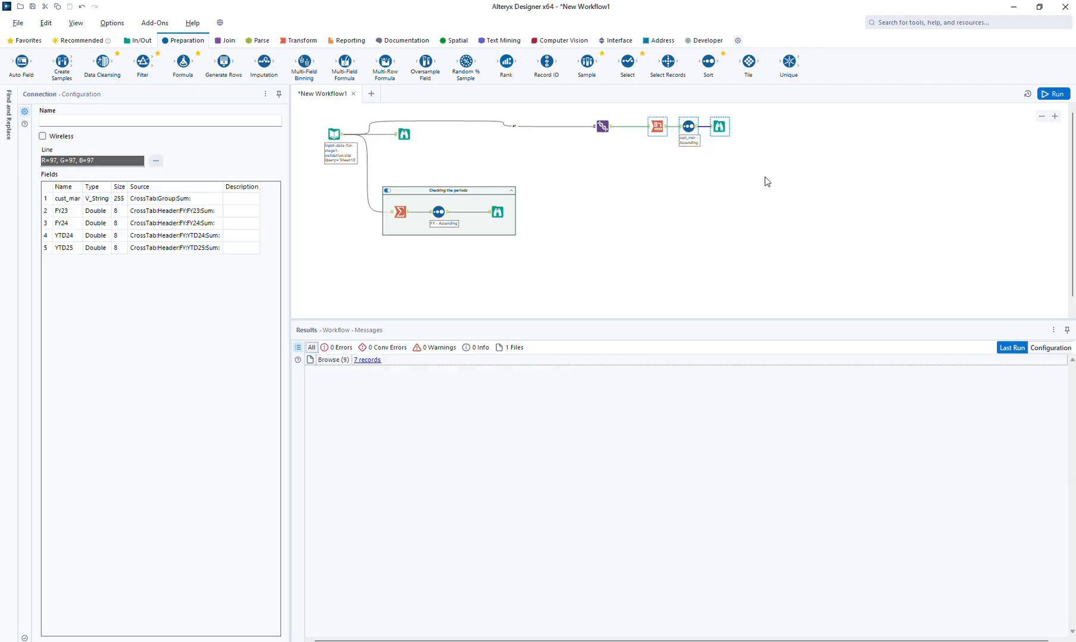
pyautogui.click(650, 182)
pyautogui.hotkey('ctrl', 'v')
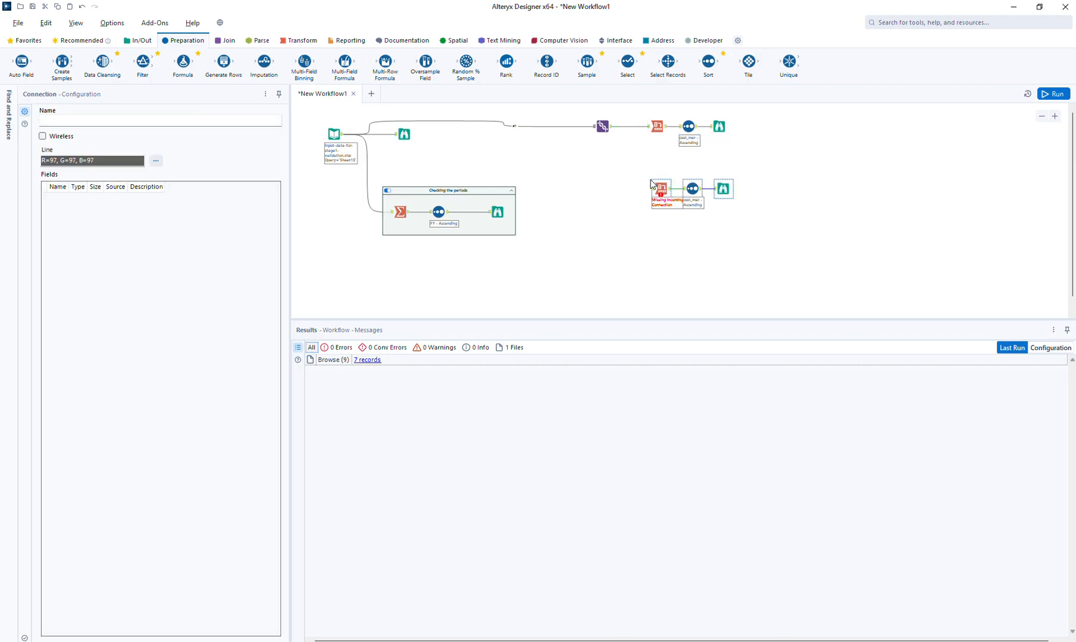
pyautogui.moveTo(612, 131); pyautogui.dragTo(655, 186)
# Group the copied Cross Tab by cust_seg only and set its Sort tool to cust_seg ascending
pyautogui.click(659, 188)
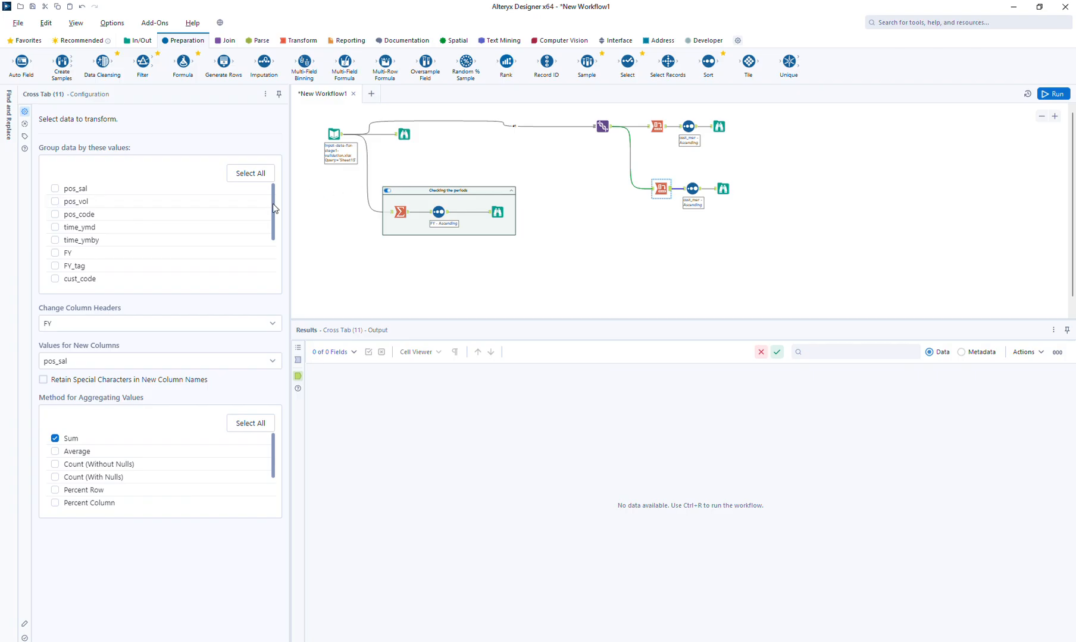
pyautogui.moveTo(273, 208); pyautogui.dragTo(273, 244)
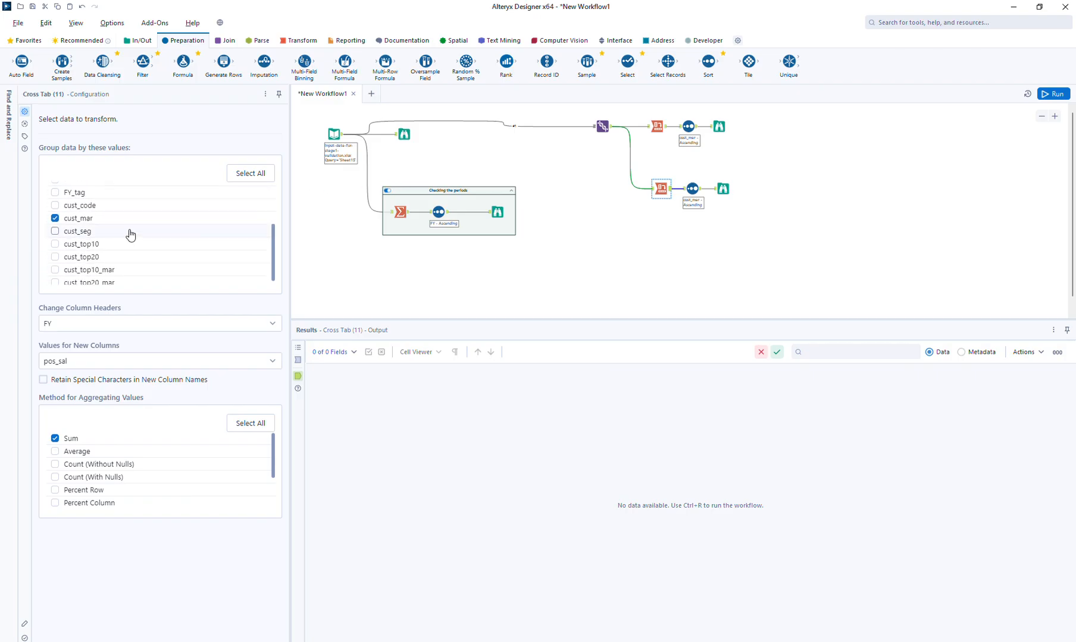
pyautogui.click(55, 218)
pyautogui.click(55, 231)
pyautogui.click(693, 190)
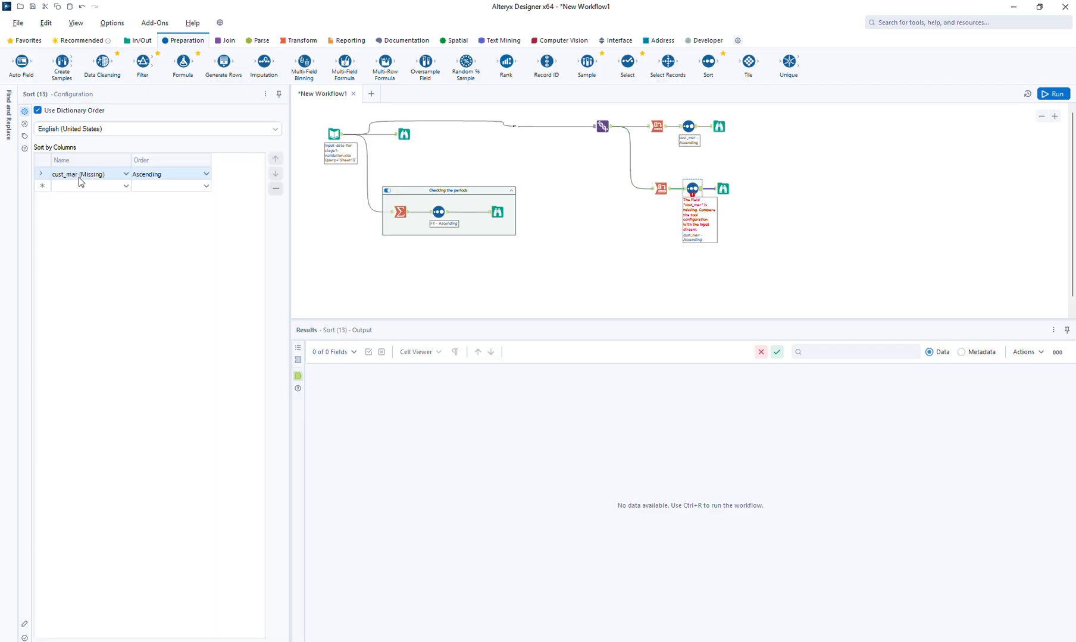
pyautogui.click(78, 177)
pyautogui.click(96, 189)
# Run the workflow and compare the customer segment table with the market table in their Browse tools
pyautogui.click(1056, 95)
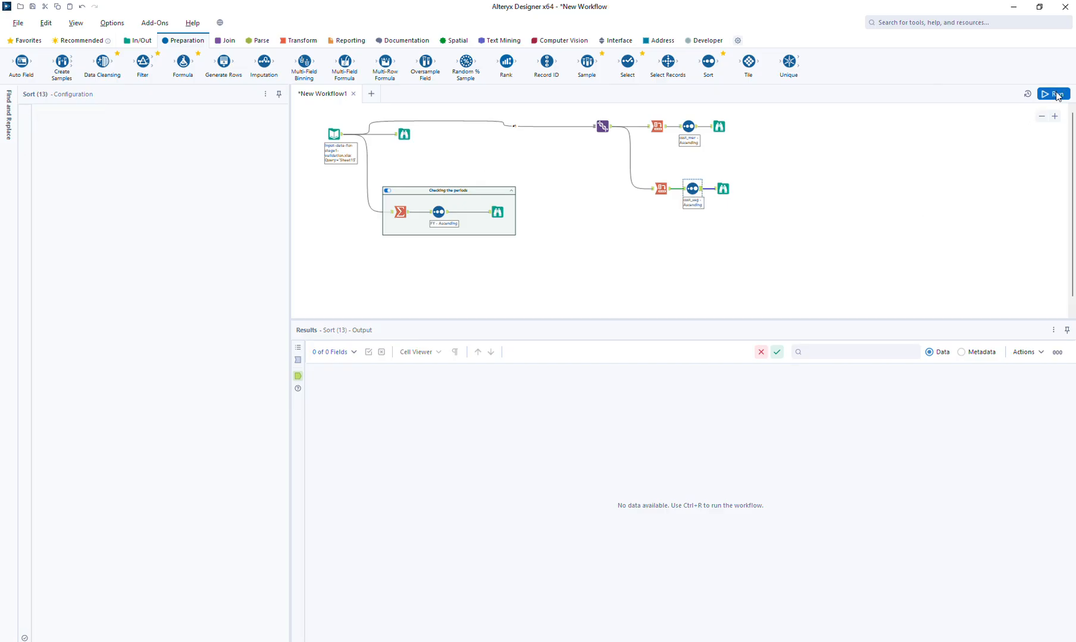
pyautogui.click(722, 188)
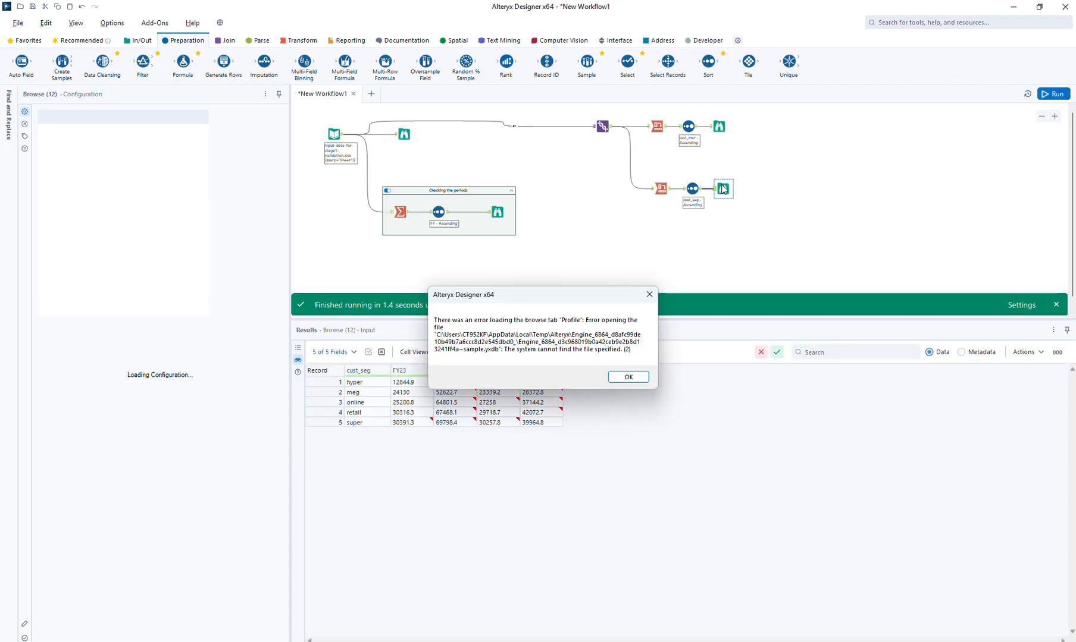
pyautogui.click(628, 377)
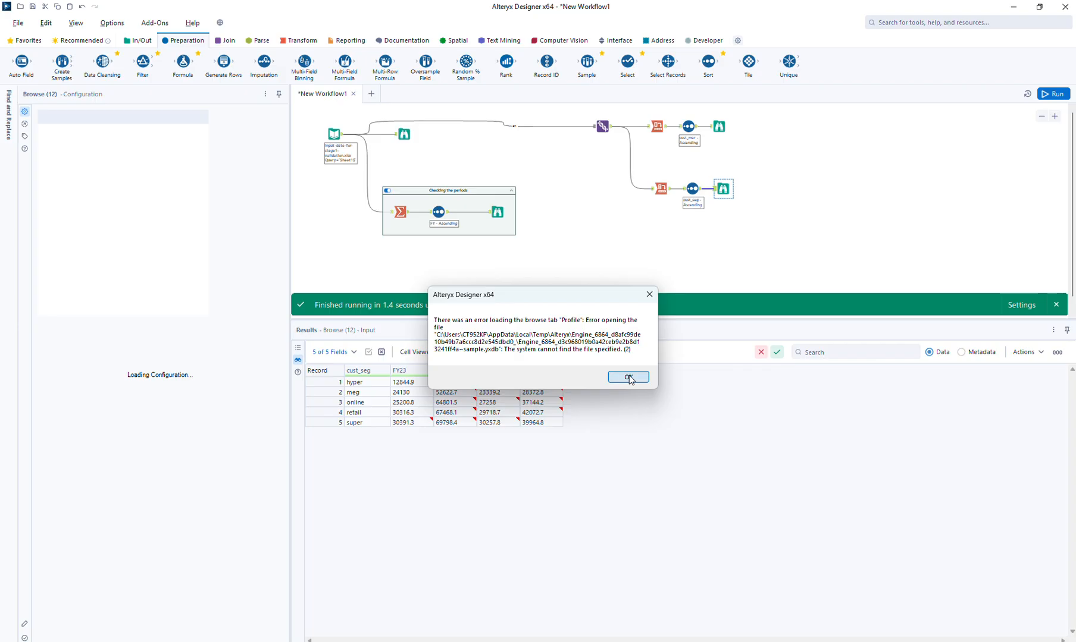
pyautogui.click(578, 381)
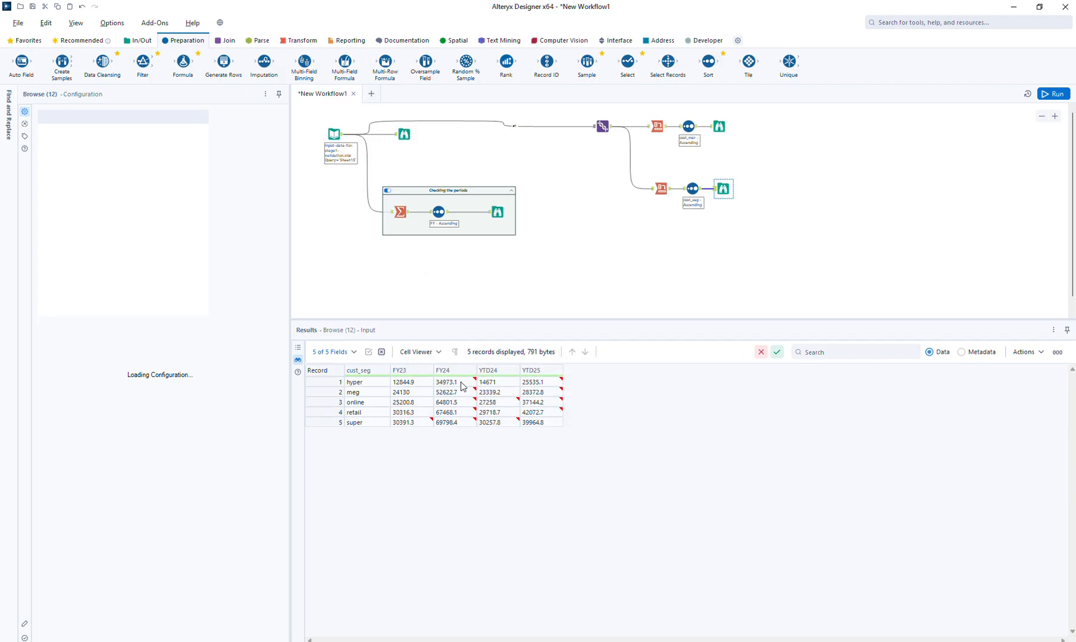
pyautogui.click(719, 126)
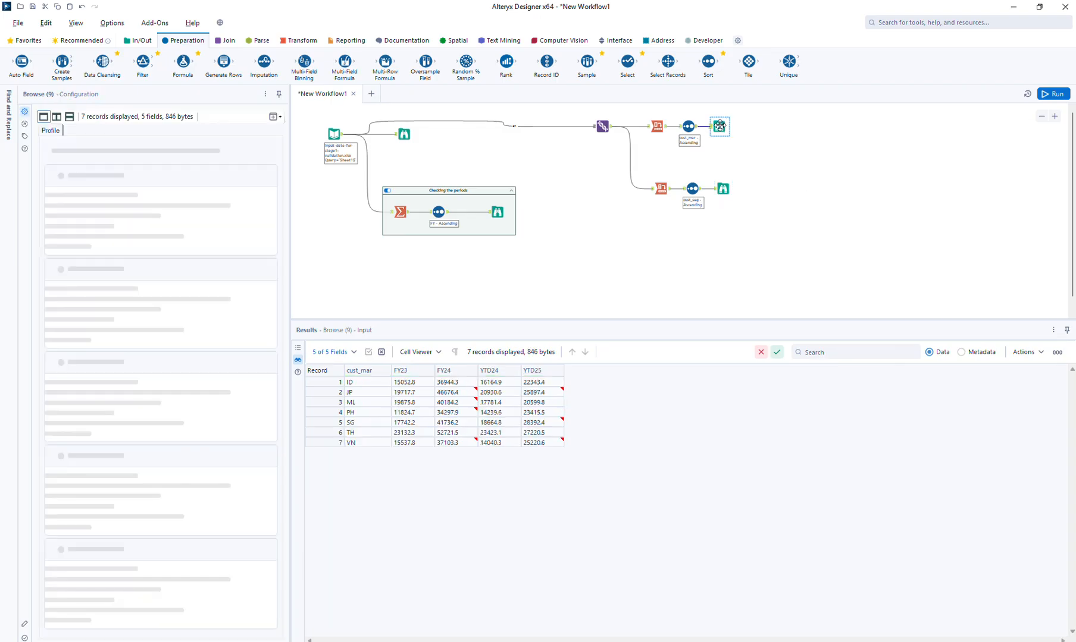
pyautogui.click(723, 190)
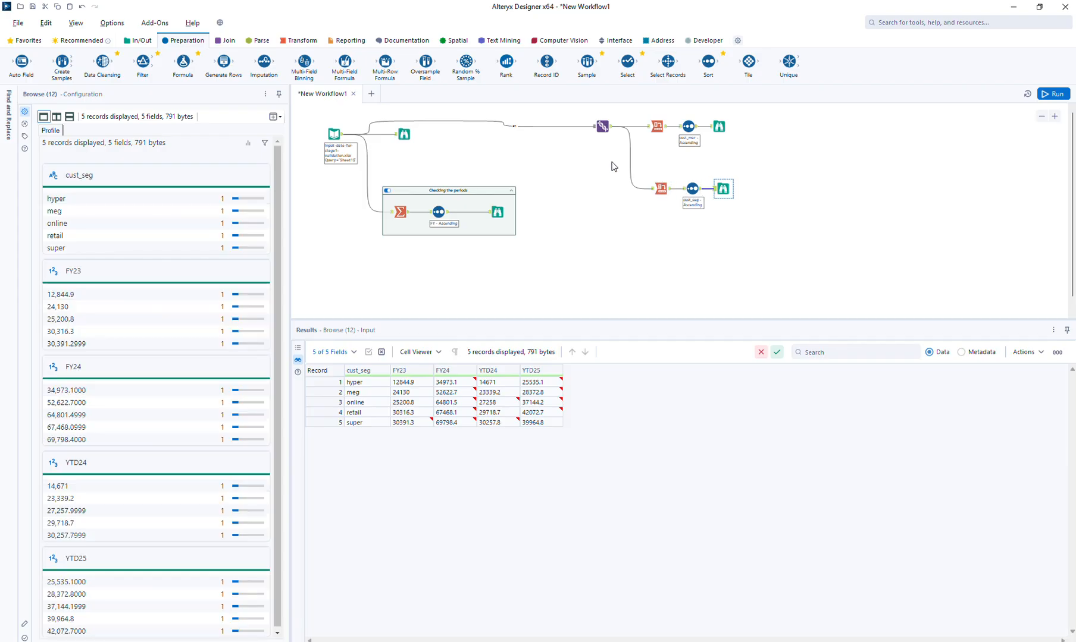
# Duplicate the segment branch's Cross Tab, Sort and Browse tools below it and connect the new Cross Tab to the Union output
pyautogui.moveTo(612, 165); pyautogui.dragTo(772, 232)
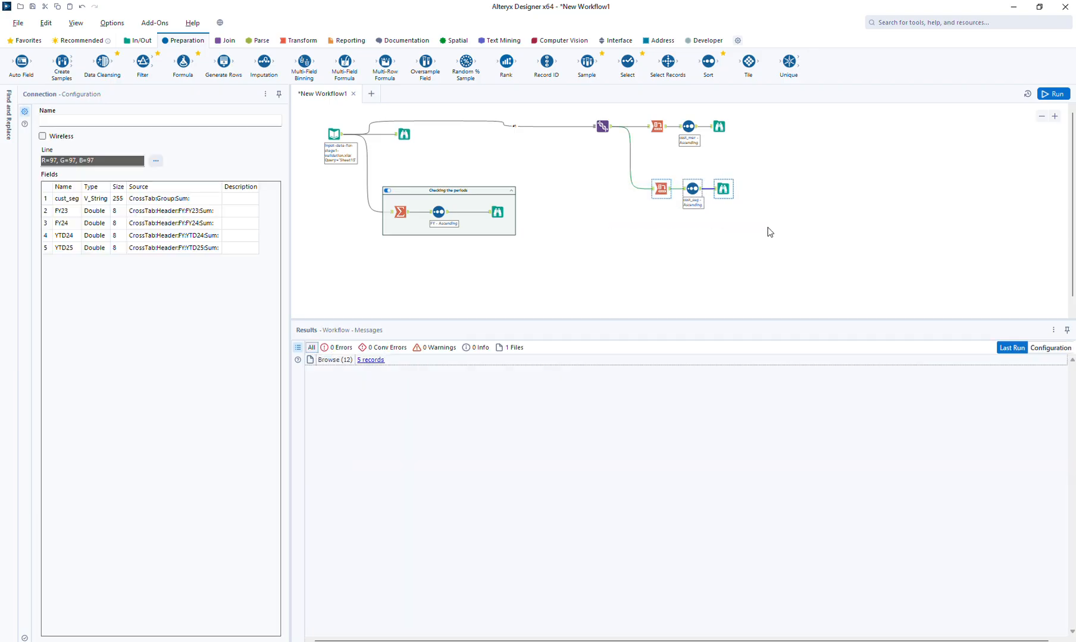
pyautogui.click(657, 248)
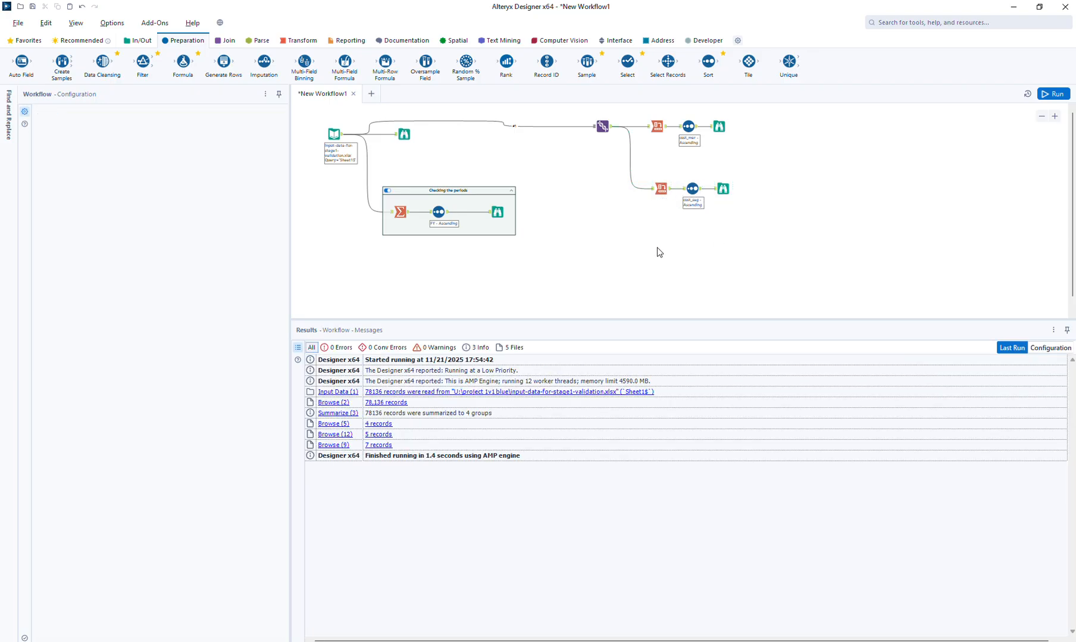
pyautogui.hotkey('ctrl', 'v')
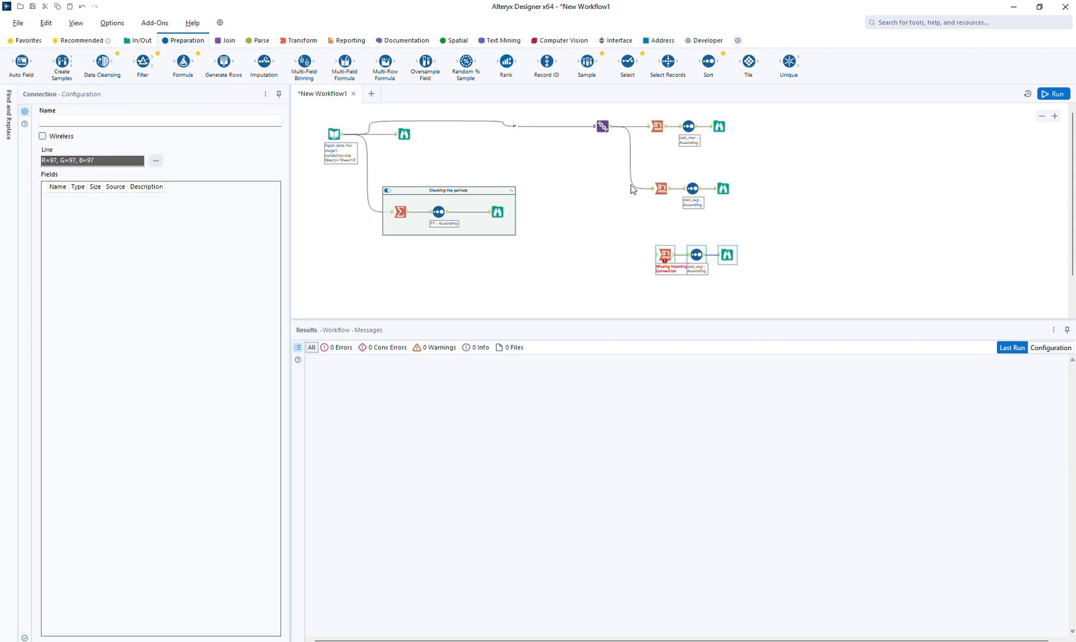
pyautogui.moveTo(612, 126); pyautogui.dragTo(664, 250)
# Set the third Cross Tab to group by cust_mar and cust_top10_mar, with cust_seg removed
pyautogui.click(665, 252)
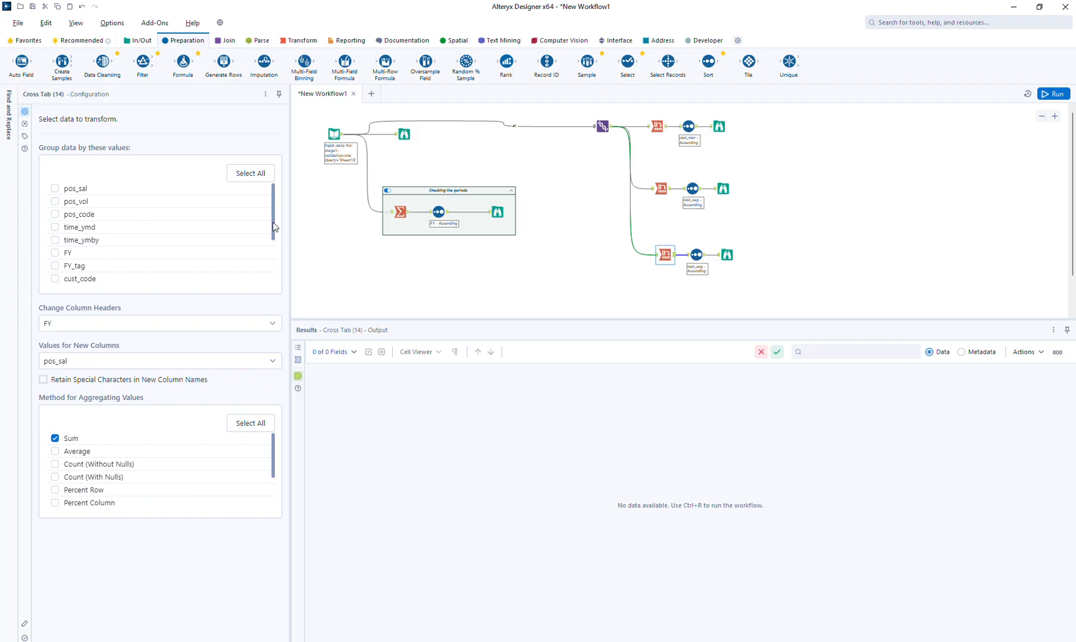
pyautogui.moveTo(273, 221); pyautogui.dragTo(277, 258)
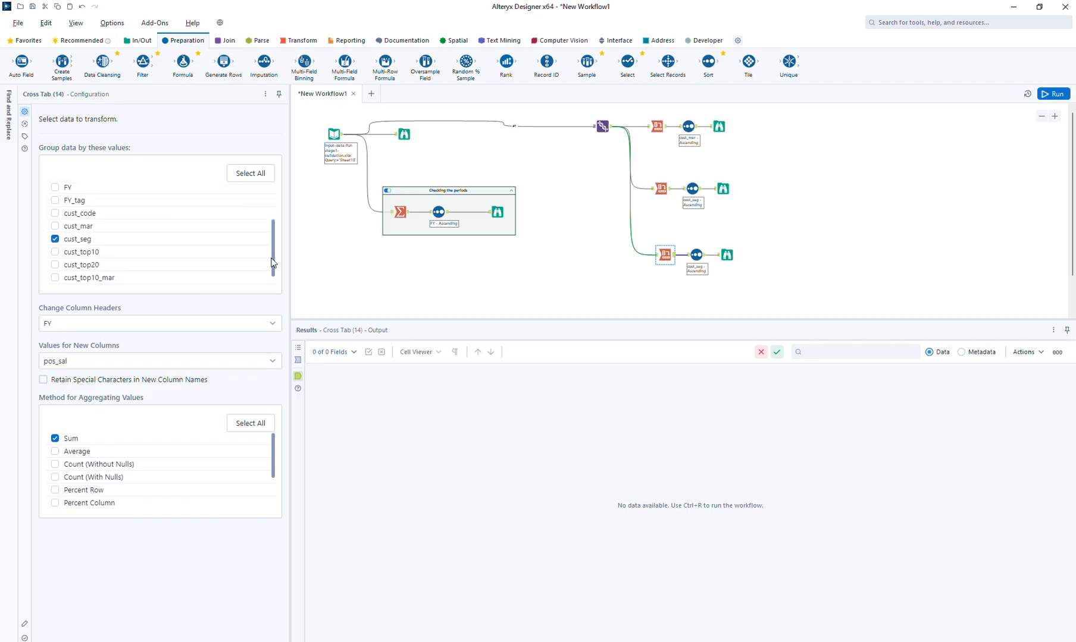
pyautogui.click(81, 227)
pyautogui.click(54, 240)
pyautogui.click(56, 279)
# Set the third branch's Sort tool to order by cust_mar ascending and cust_top10_mar ascending
pyautogui.click(1054, 94)
pyautogui.click(696, 255)
pyautogui.click(696, 255)
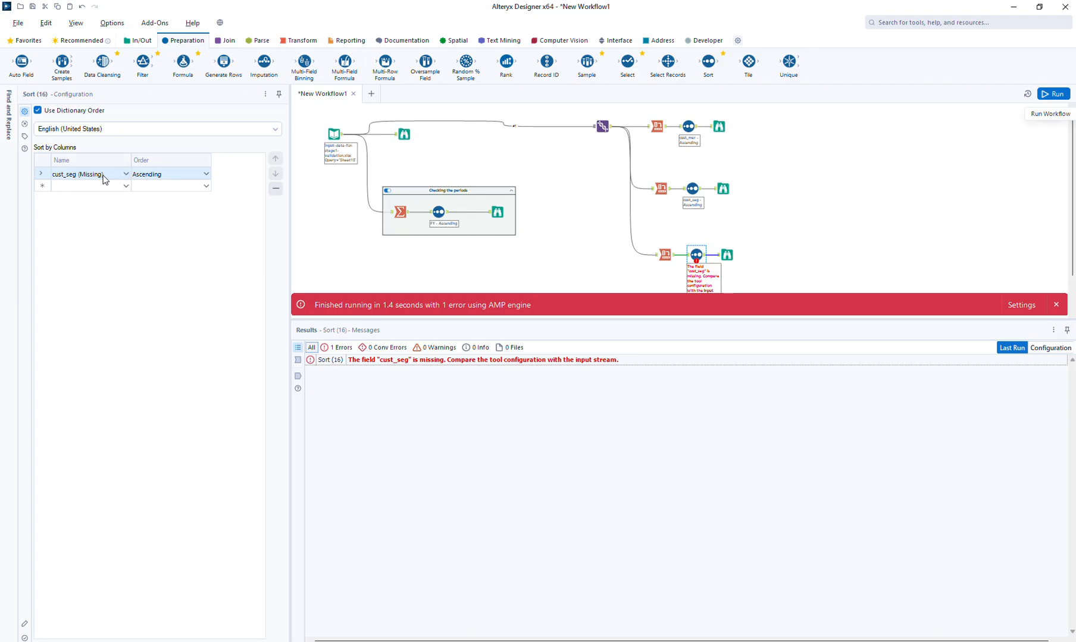
pyautogui.click(104, 178)
pyautogui.click(96, 184)
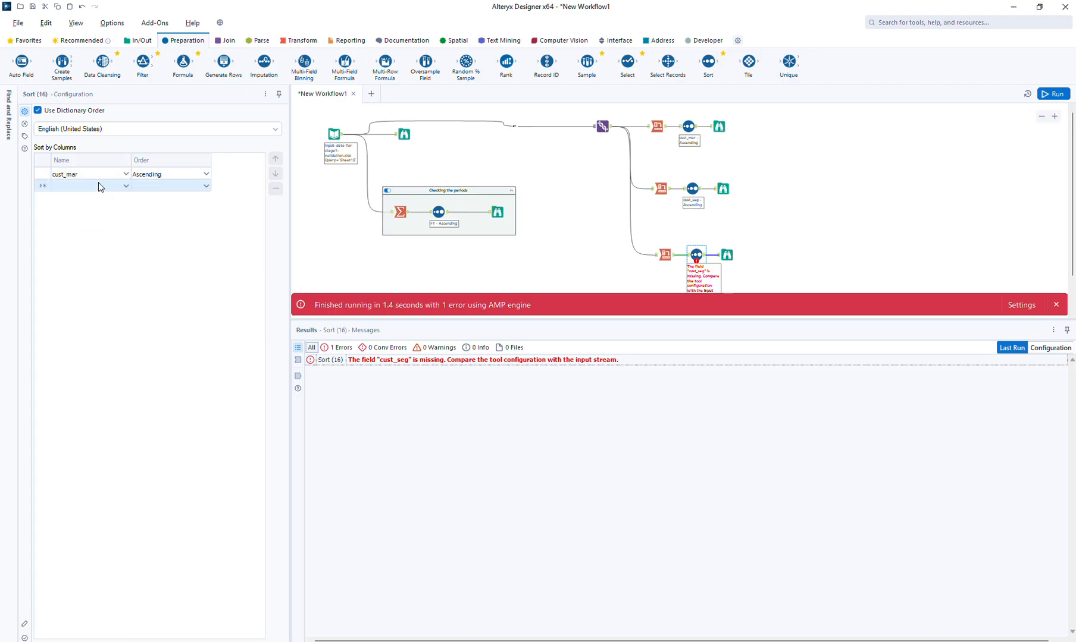
pyautogui.click(100, 187)
pyautogui.click(90, 203)
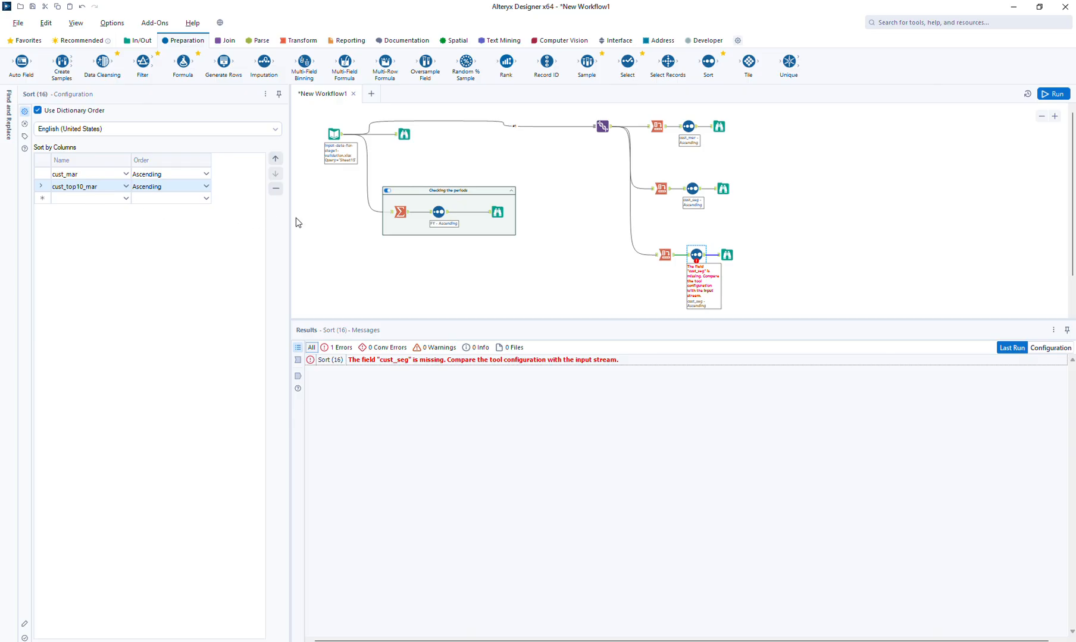
# Run the workflow and view the top 10 customers by market in the third Browse tool
pyautogui.click(1055, 95)
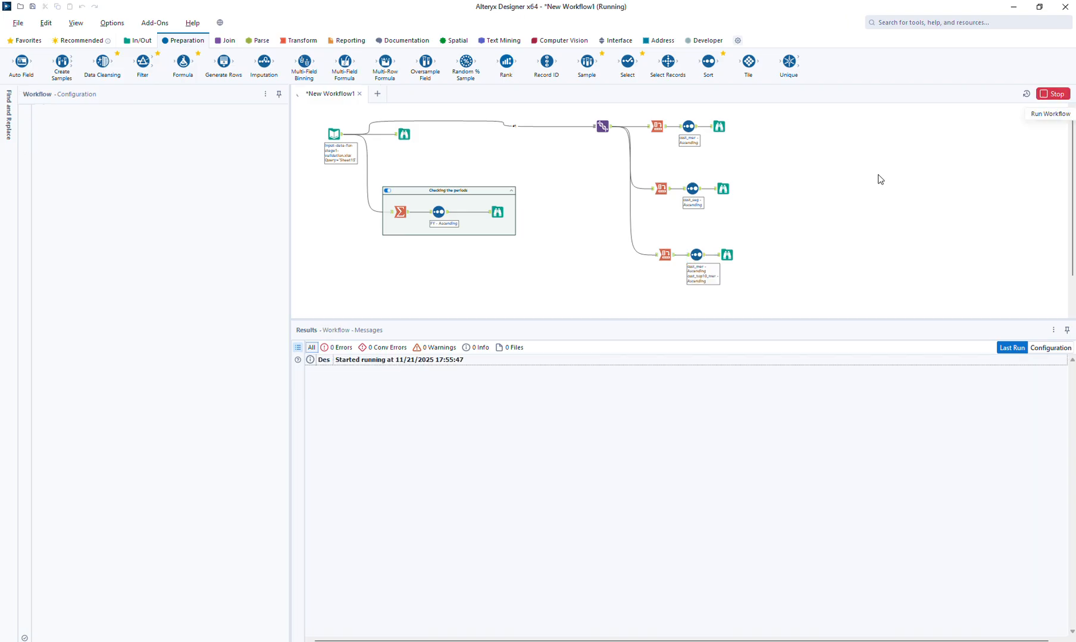
pyautogui.click(728, 257)
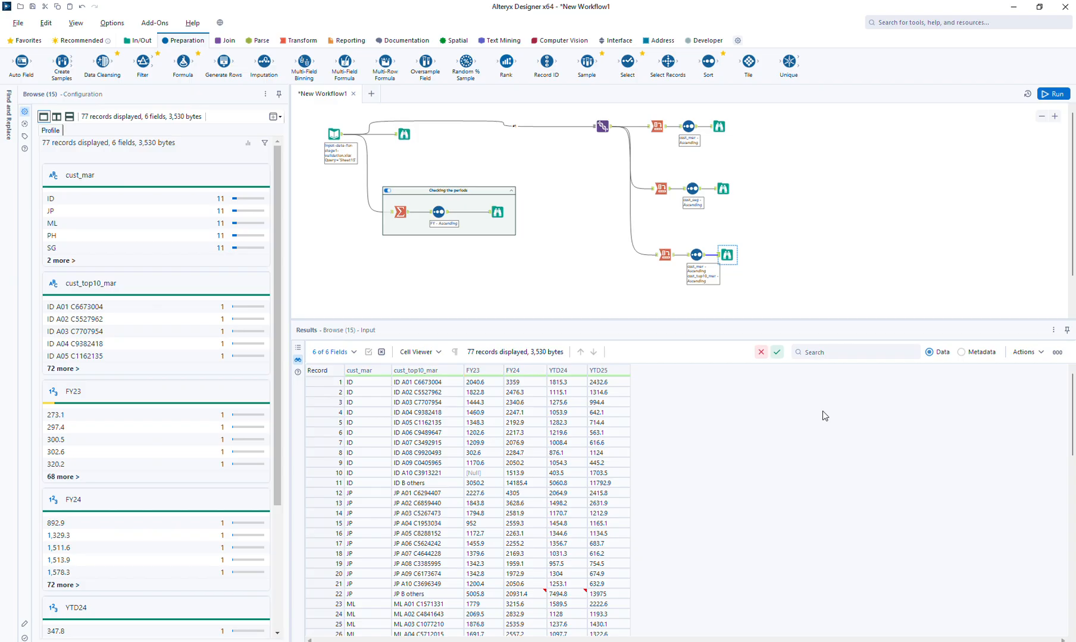
pyautogui.click(767, 207)
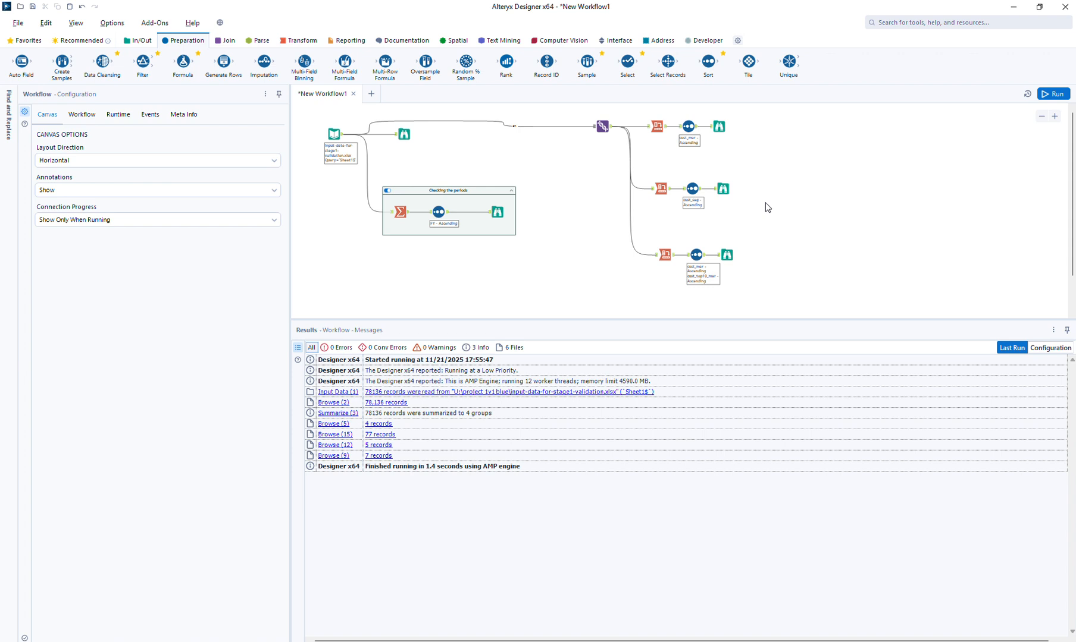
# Put the Union tool and the three Cross Tab branches in a new container captioned "Revenue recognition by different categorical breakdown"
pyautogui.click(655, 118)
pyautogui.moveTo(584, 110); pyautogui.dragTo(788, 288)
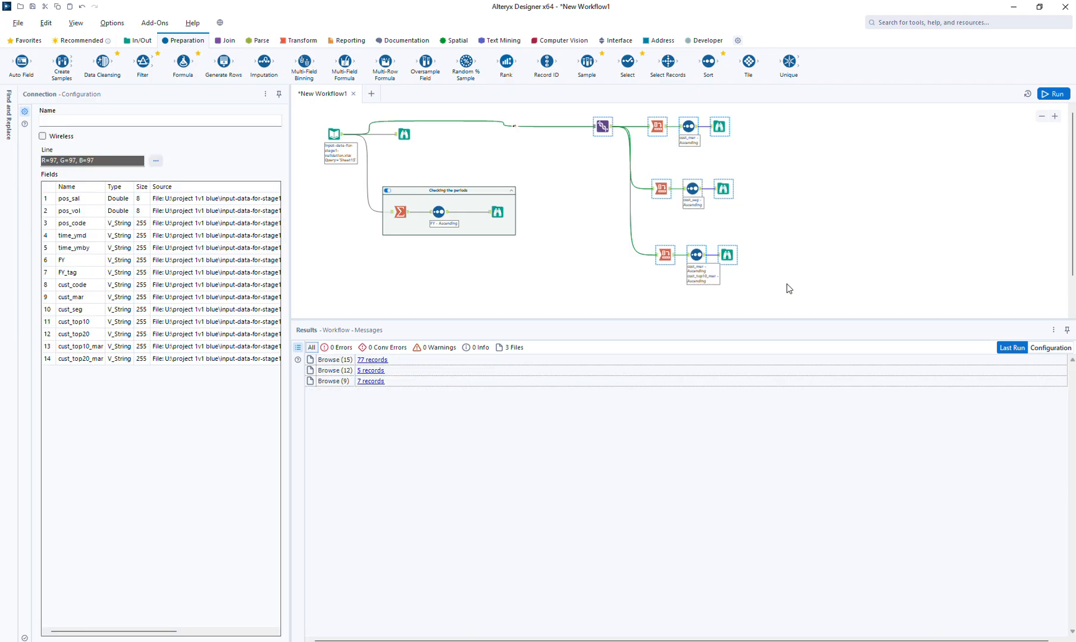
pyautogui.rightClick(726, 256)
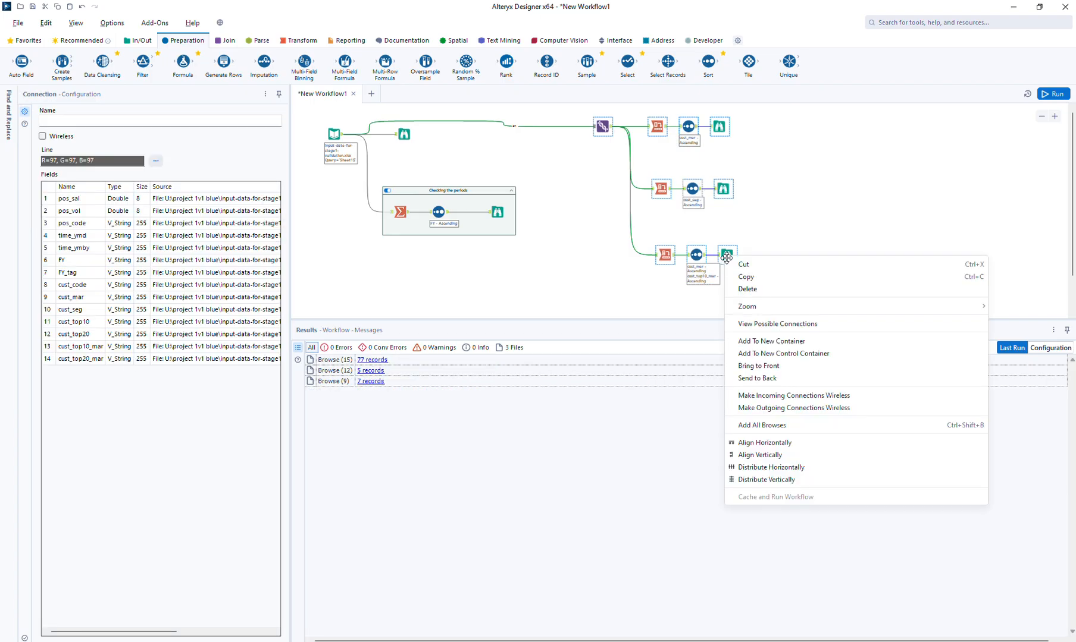
pyautogui.click(804, 343)
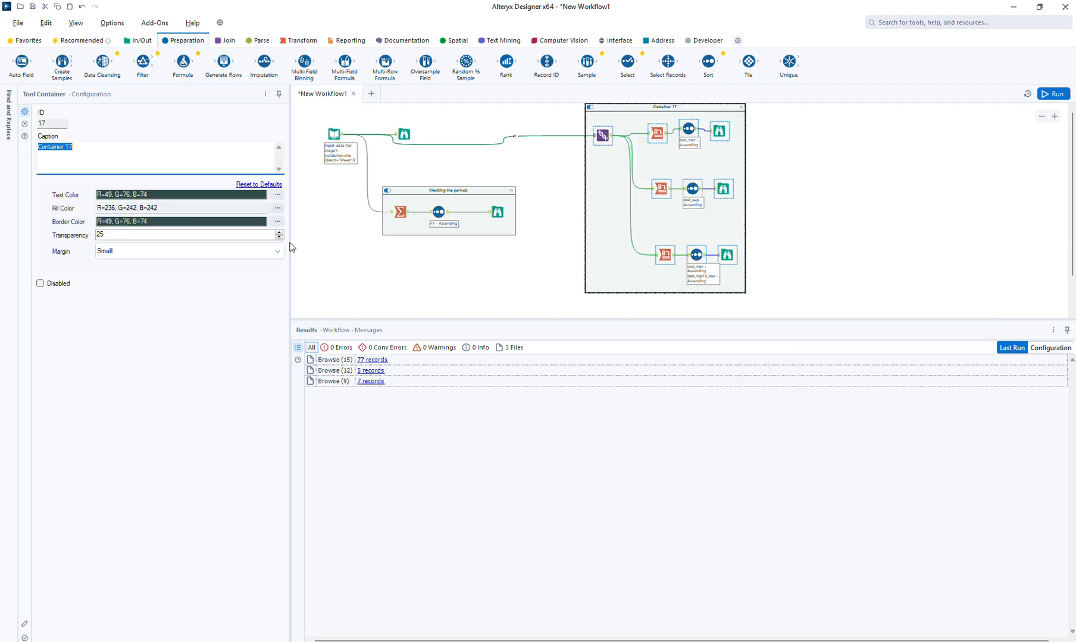
pyautogui.write('Revenue recognition by different')
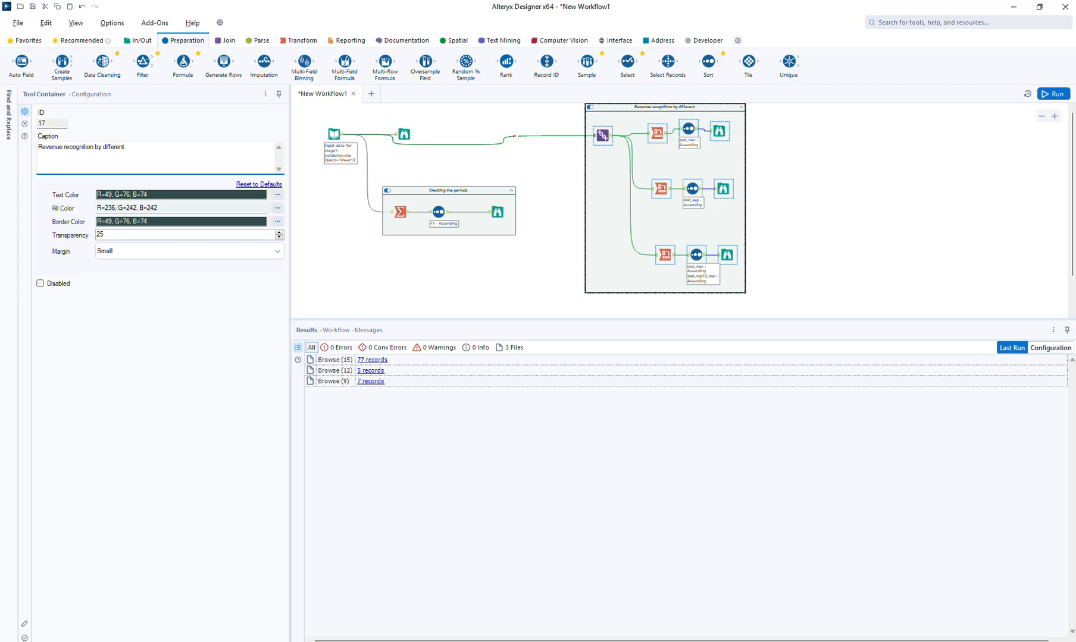
pyautogui.write(' categorical breakdown')
# Shift the revenue recognition container slightly down and to the right on the canvas
pyautogui.click(821, 183)
pyautogui.hotkey('ctrl', 'r')
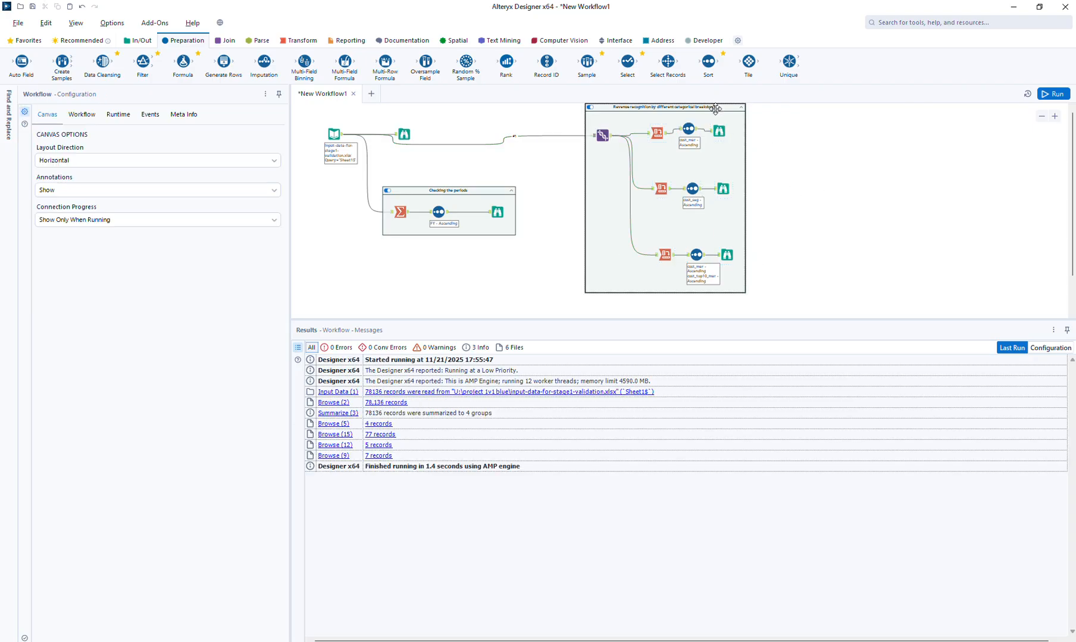
pyautogui.moveTo(715, 109); pyautogui.dragTo(723, 118)
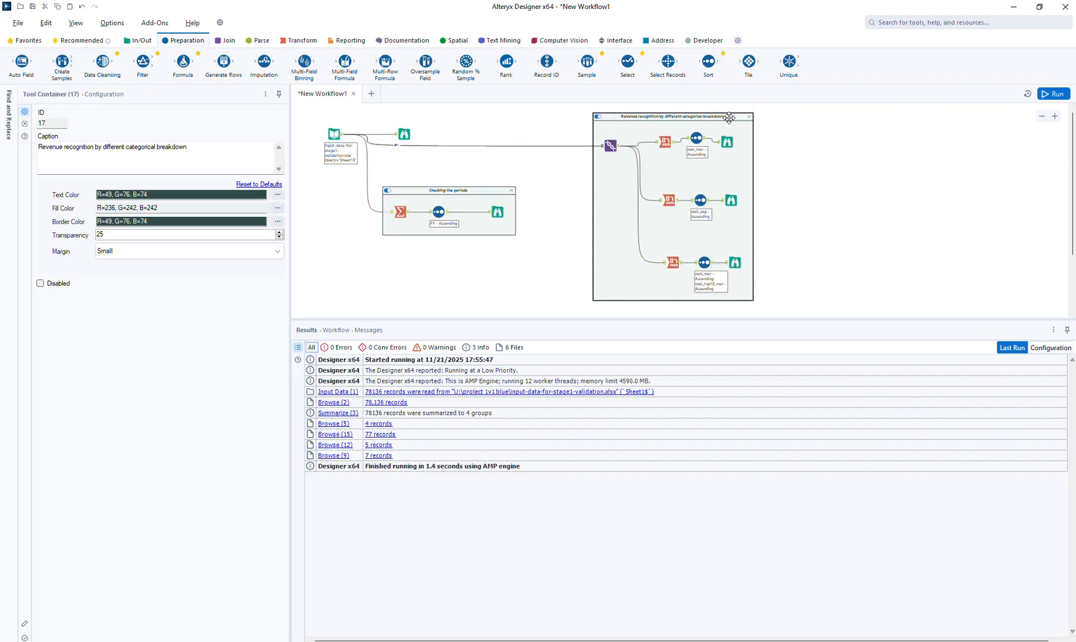
pyautogui.click(803, 149)
# Save the workflow in the project 1v1 blue folder as "to validate the data with alteryx grouping and pivoting tools"
pyautogui.hotkey('ctrl', 's')
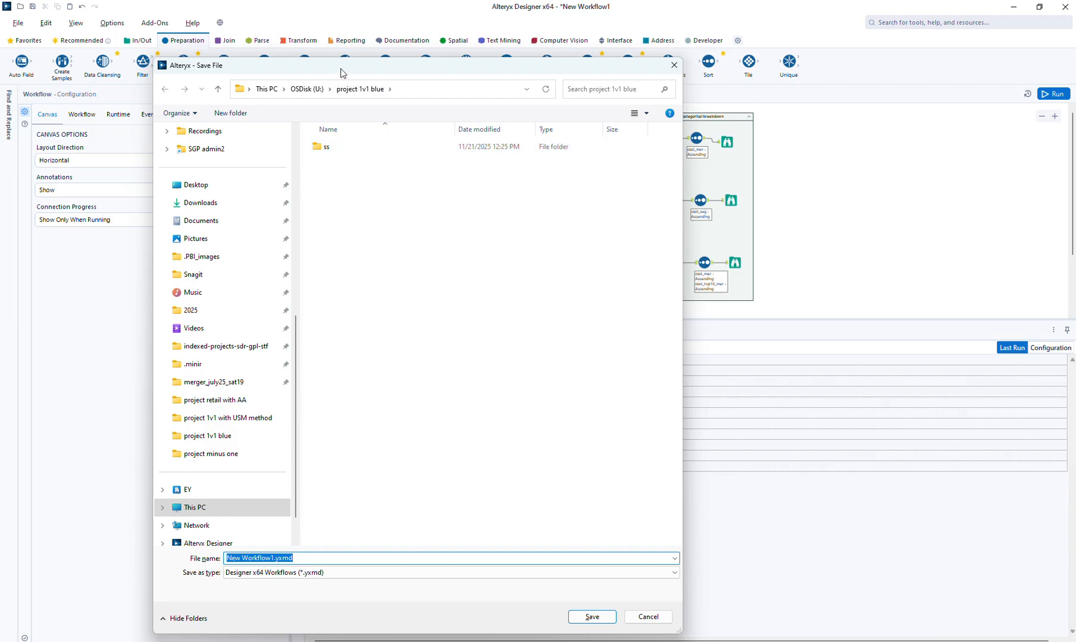
pyautogui.moveTo(342, 73)
pyautogui.mouseDown()
pyautogui.moveTo(397, 138)
pyautogui.moveTo(353, 81)
pyautogui.moveTo(348, 90)
pyautogui.moveTo(353, 75)
pyautogui.mouseUp()
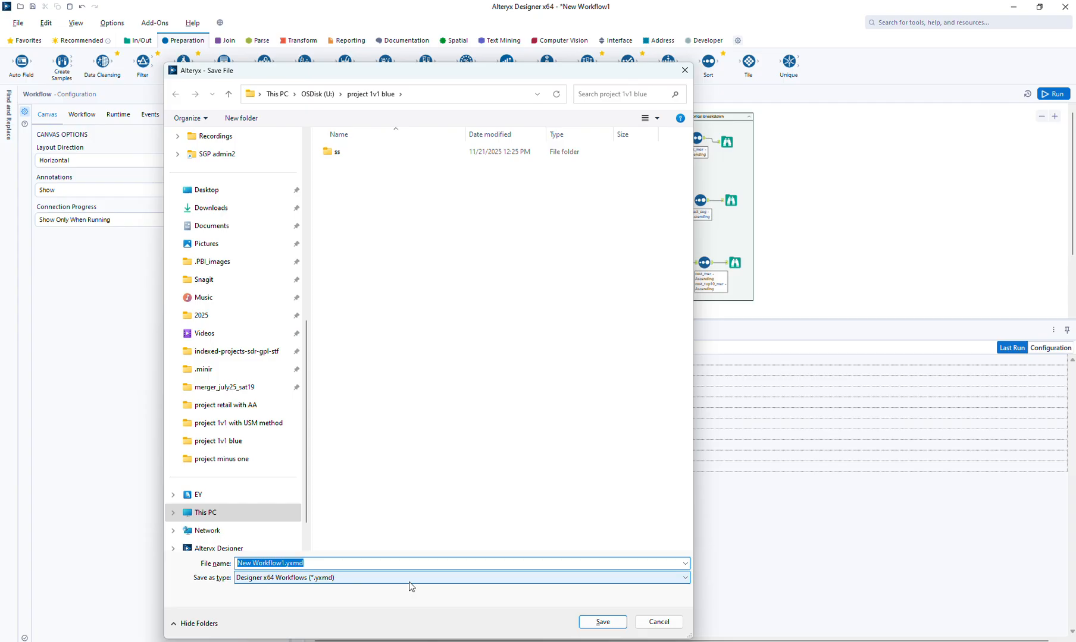
pyautogui.write('to c')
pyautogui.press('BackSpace')
pyautogui.write('vaild')
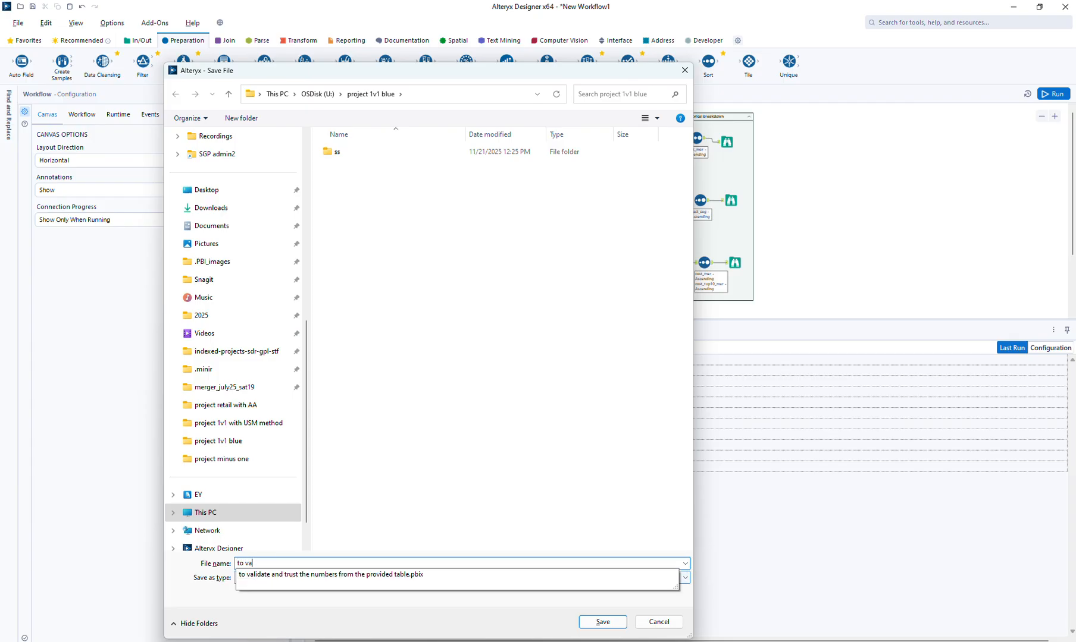
pyautogui.press('BackSpace')
pyautogui.press('BackSpace')
pyautogui.press('BackSpace')
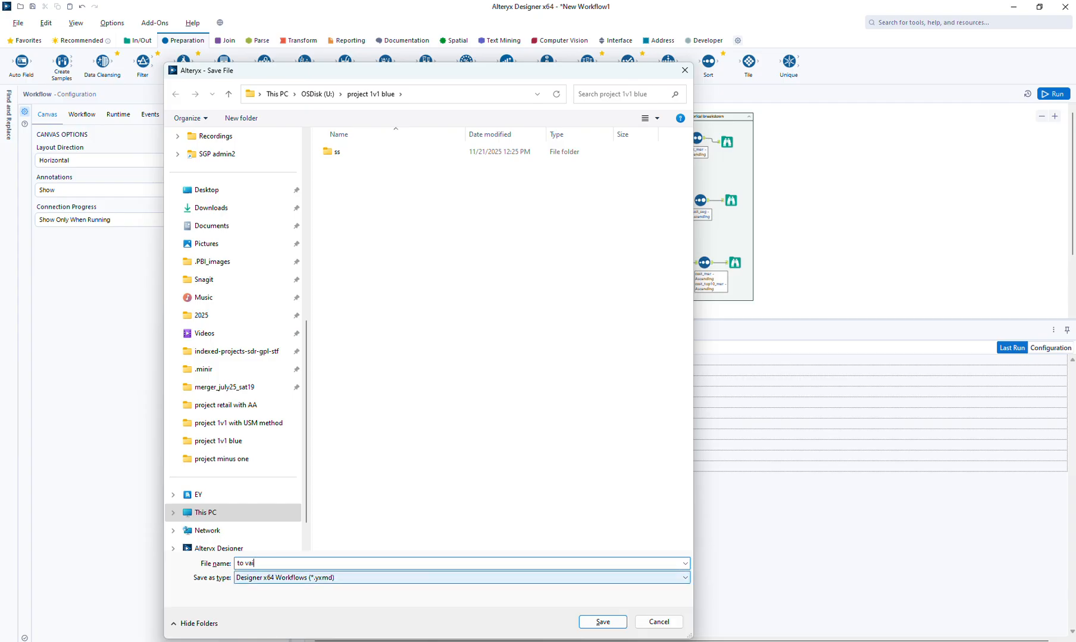
pyautogui.write('liat')
pyautogui.press('BackSpace')
pyautogui.press('BackSpace')
pyautogui.press('BackSpace')
pyautogui.write('idate the data with alteryx grouping and pivoti')
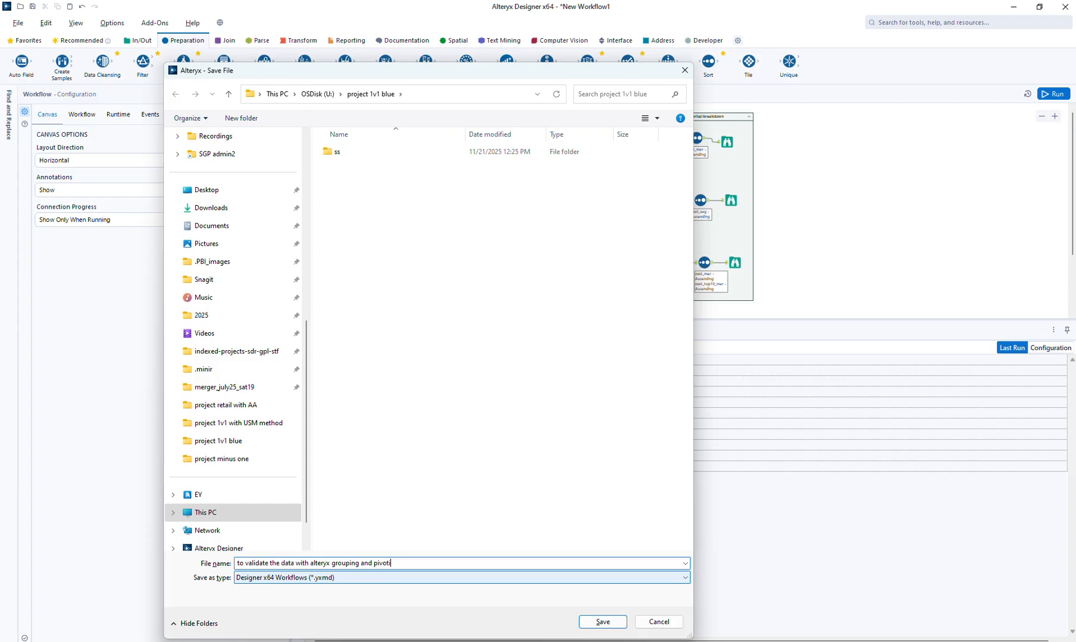
pyautogui.write('ng tools')
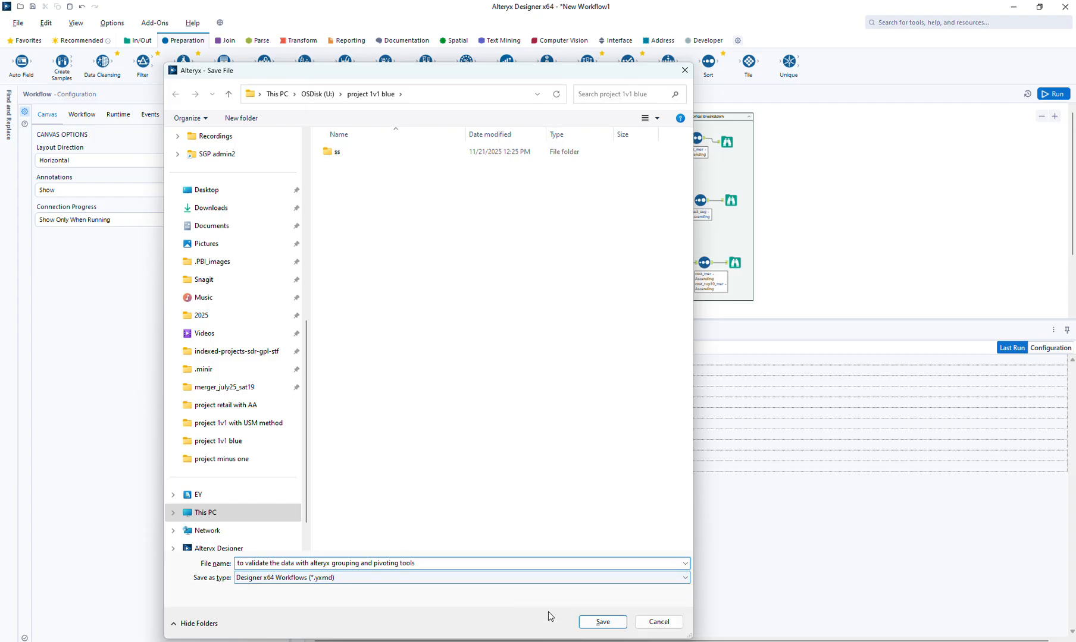
pyautogui.click(598, 621)
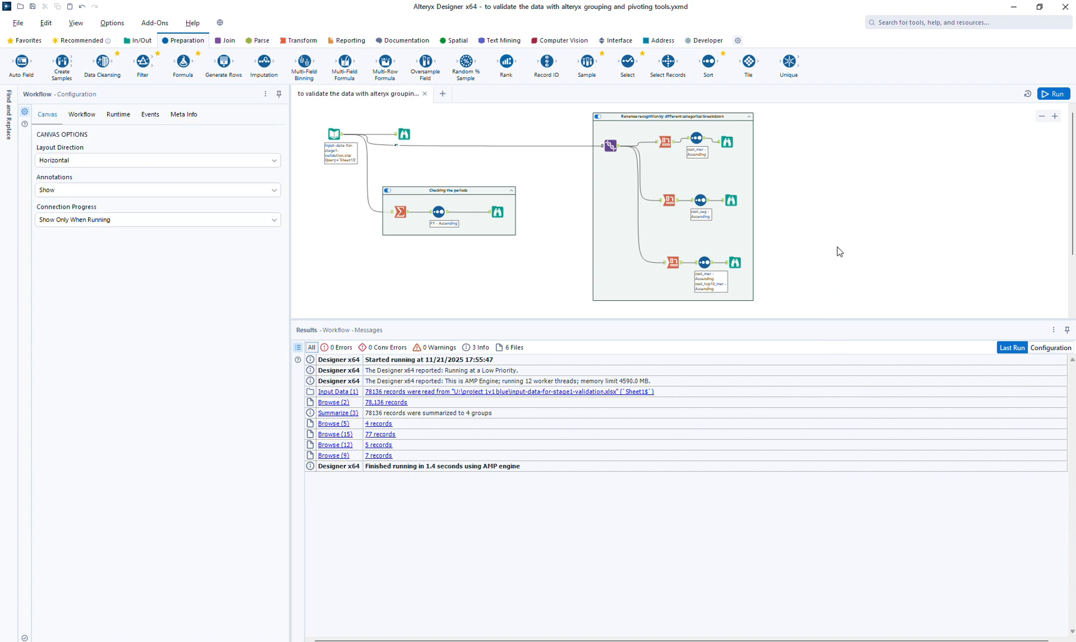